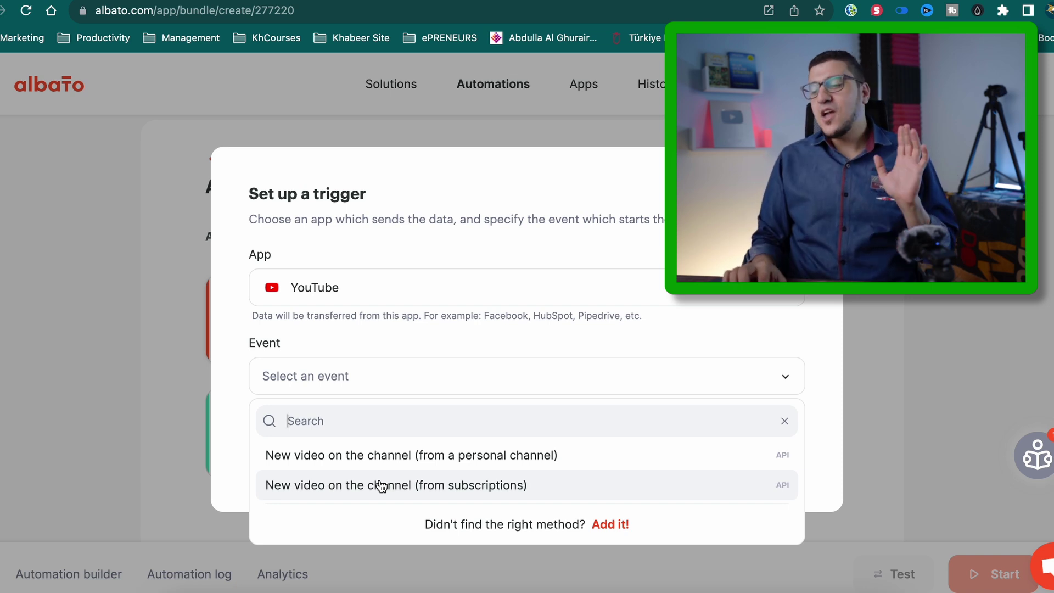
{"action": "left_click", "coordinate": [380, 486]}
{"action": "left_click", "coordinate": [442, 434]}
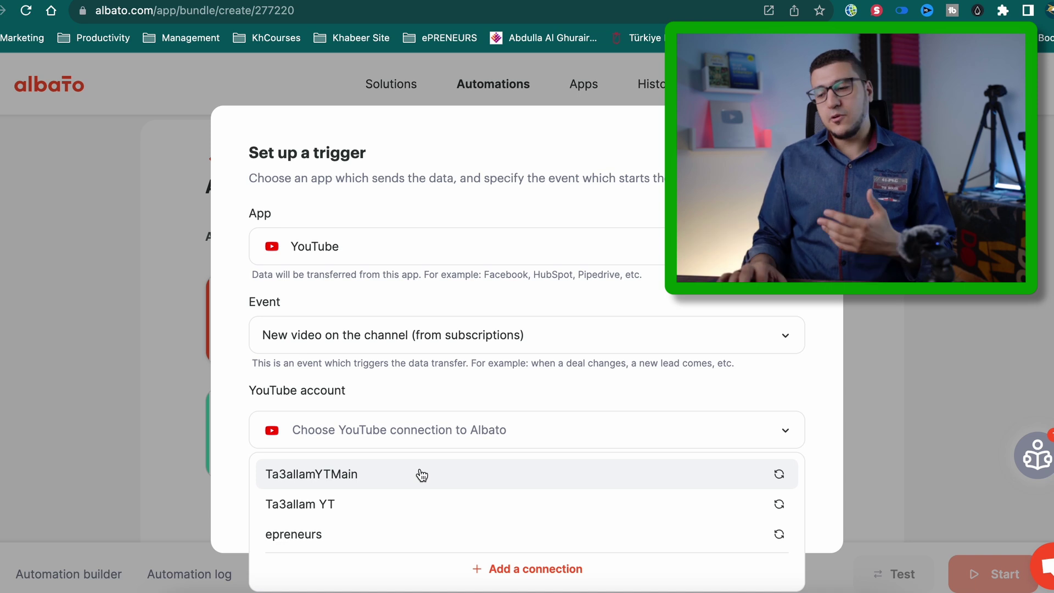
{"action": "left_click", "coordinate": [513, 574]}
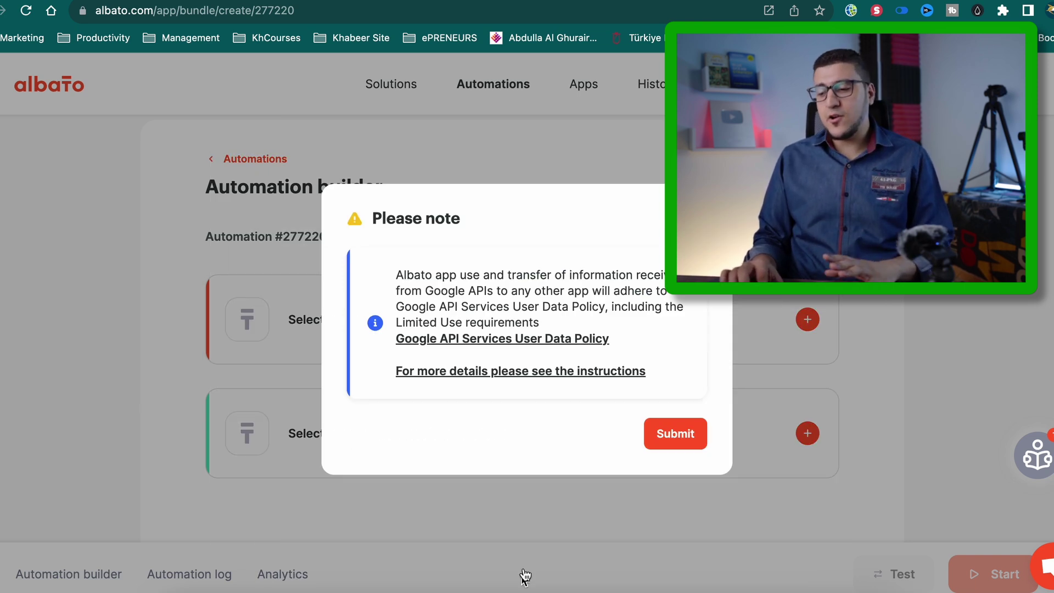
{"action": "left_click", "coordinate": [677, 449]}
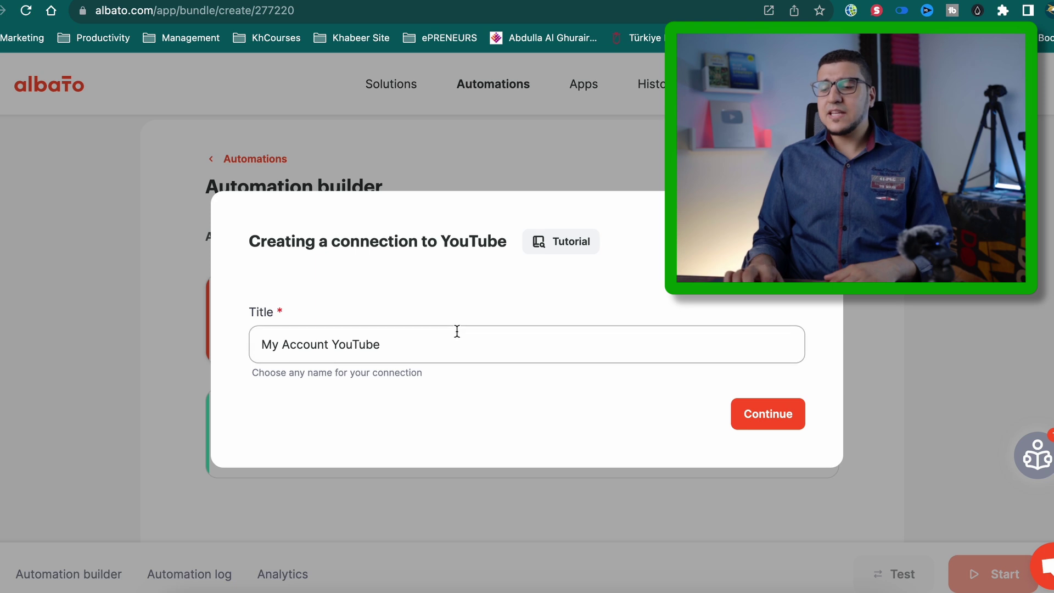
{"action": "triple_click", "coordinate": [455, 331]}
{"action": "type", "text": "Yo"}
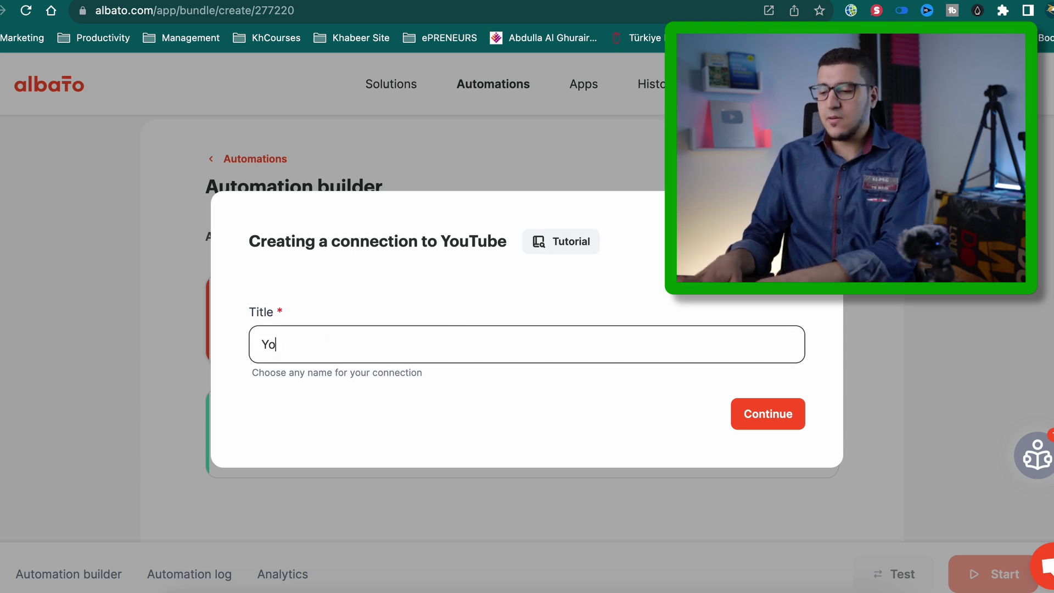
{"action": "type", "text": "uTube Channel"}
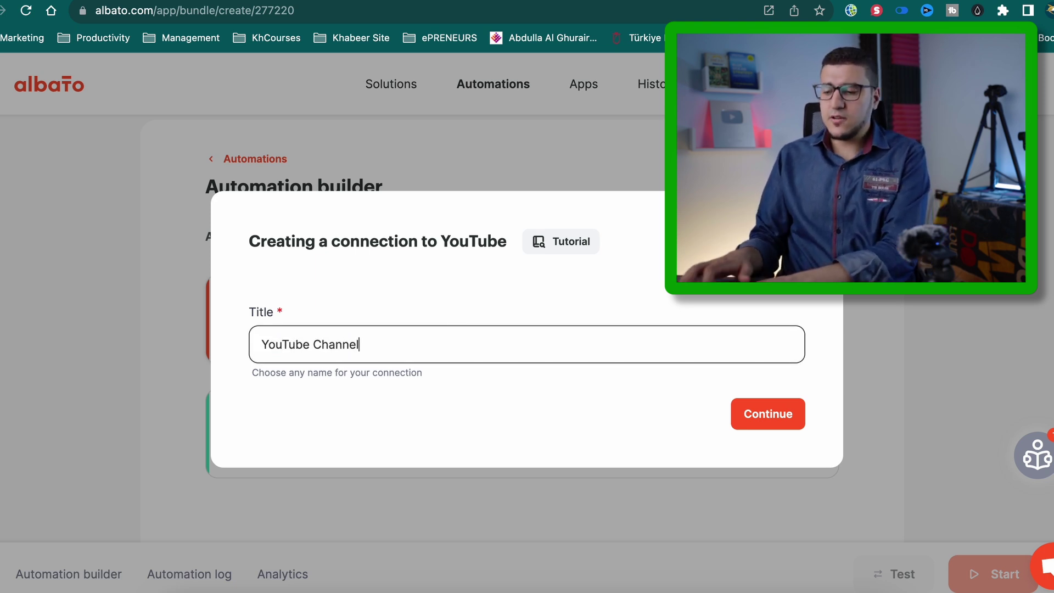
{"action": "left_click", "coordinate": [748, 407]}
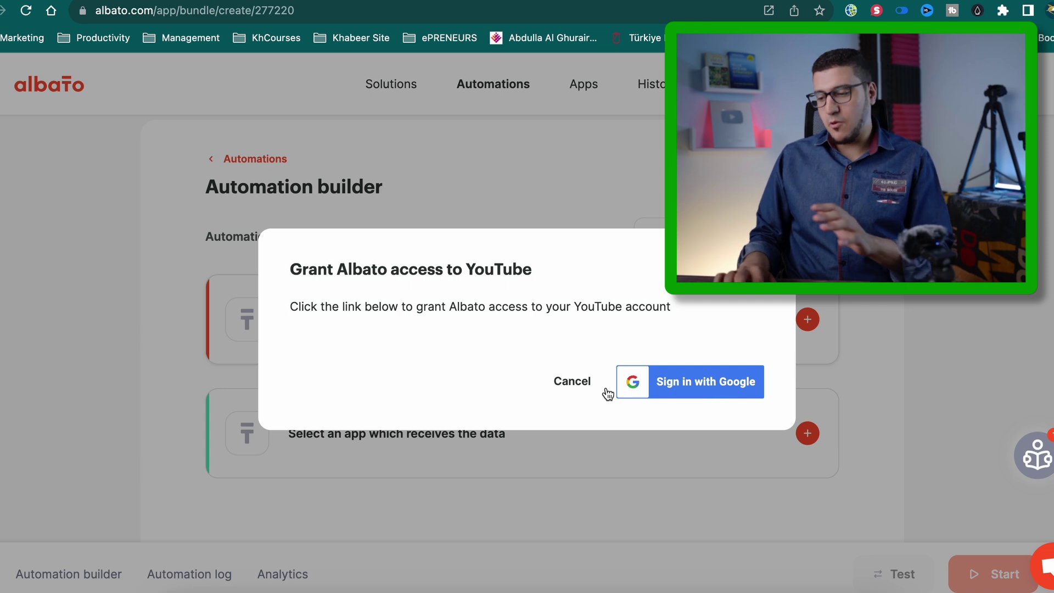
{"action": "left_click", "coordinate": [577, 382]}
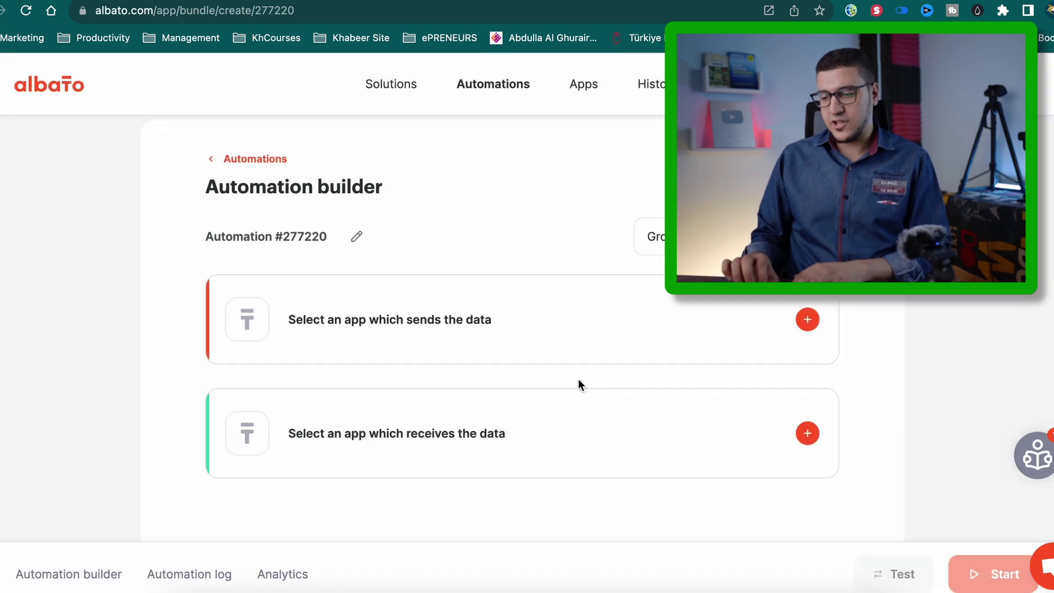
- Add a YouTube trigger for the event New video on the channel (from subscriptions), using the Ta3allam YT connection
{"action": "left_click", "coordinate": [602, 322]}
{"action": "type", "text": "yout"}
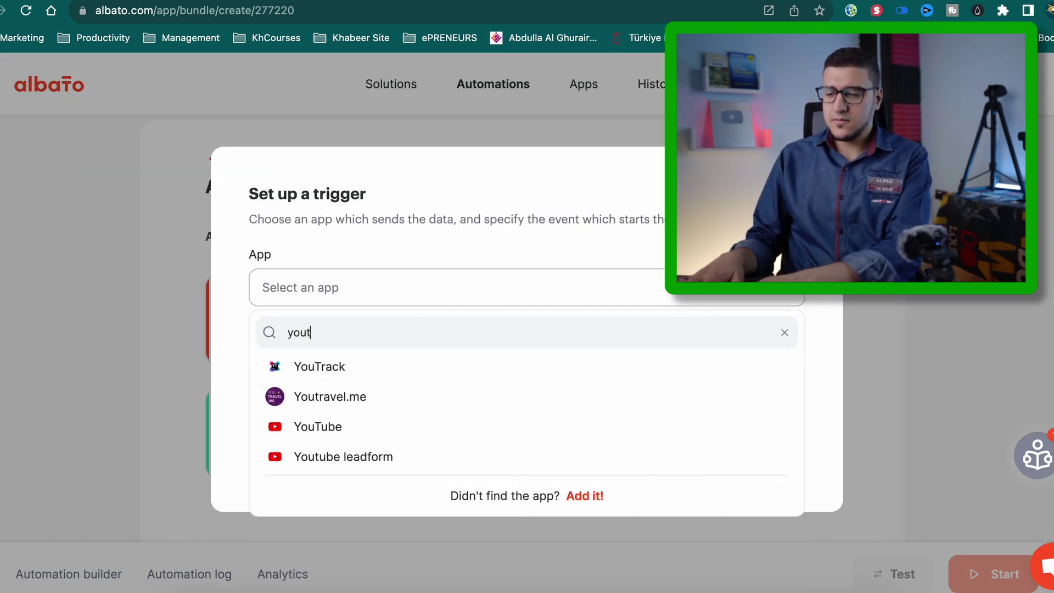
{"action": "left_click", "coordinate": [377, 426]}
{"action": "left_click", "coordinate": [373, 390]}
{"action": "left_click", "coordinate": [374, 484]}
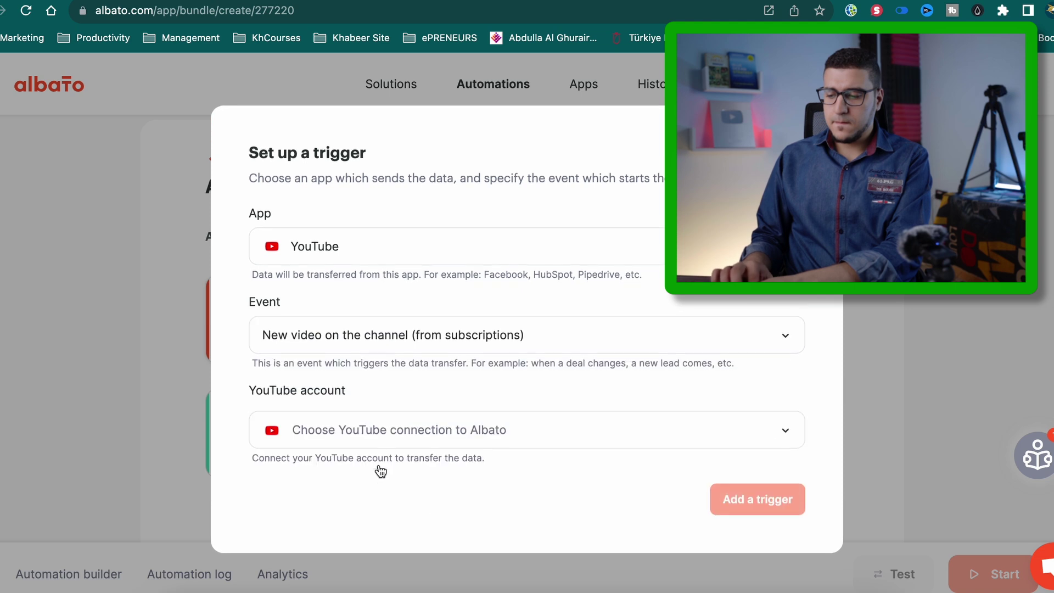
{"action": "left_click", "coordinate": [351, 444]}
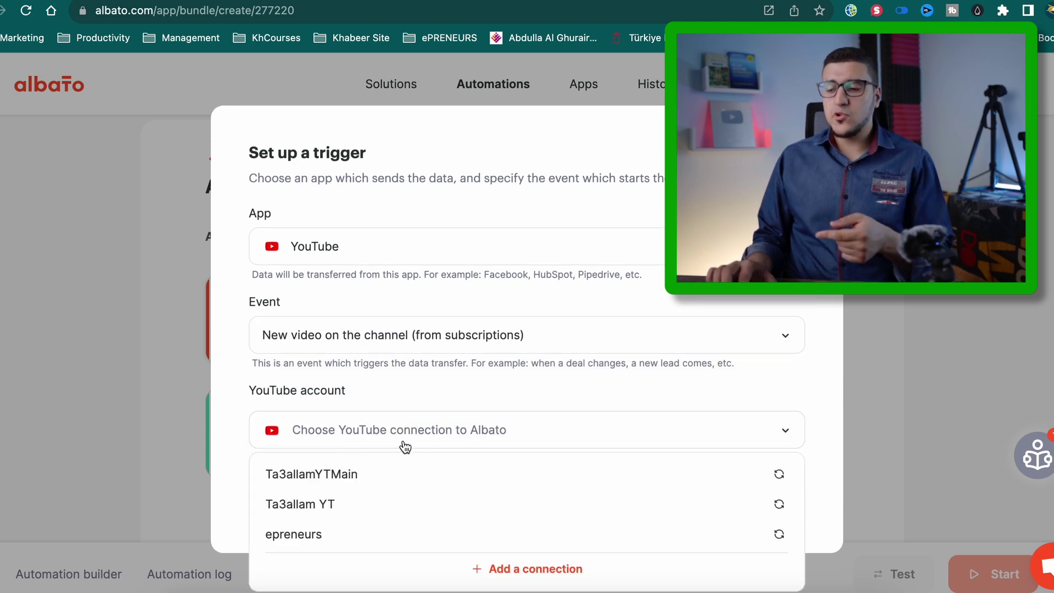
{"action": "left_click", "coordinate": [335, 504]}
{"action": "left_click", "coordinate": [751, 501]}
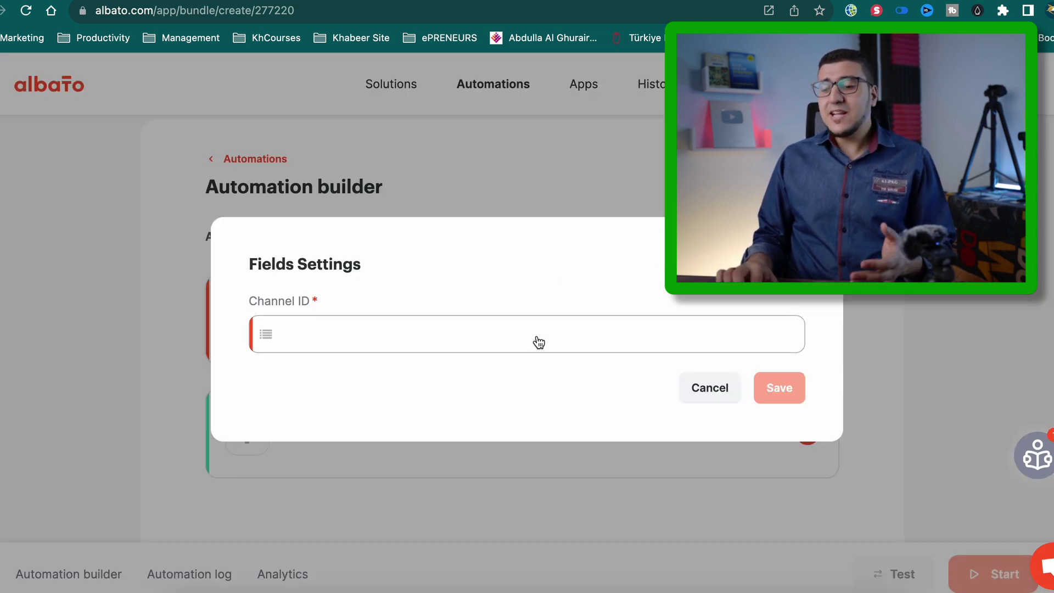
- Set the trigger's Channel ID to the EPreneurs رائد أعمال اونلاين channel and save the field settings
{"action": "left_click", "coordinate": [537, 343]}
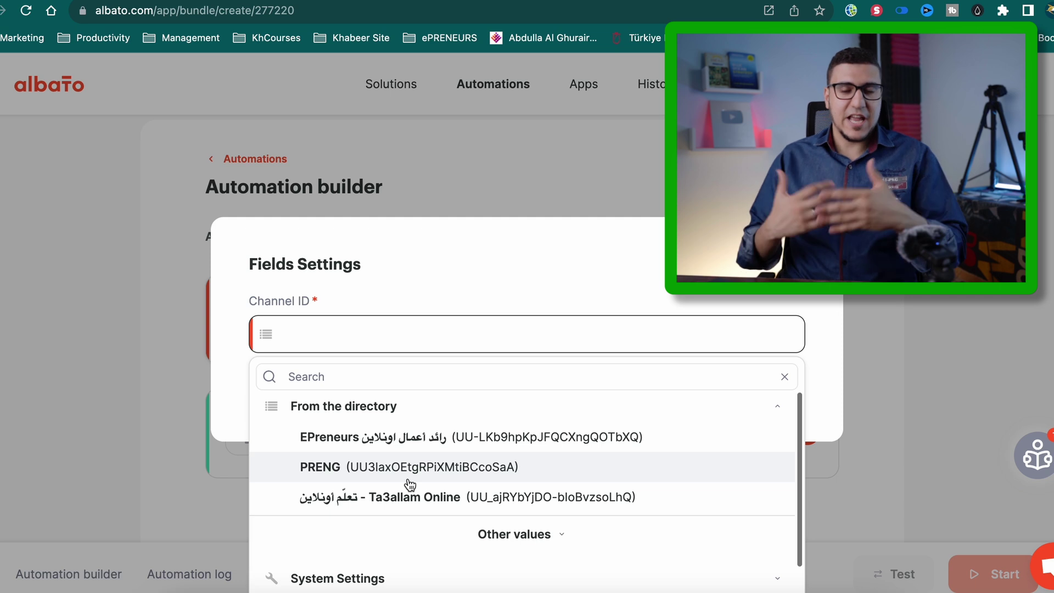
{"action": "left_click", "coordinate": [366, 439]}
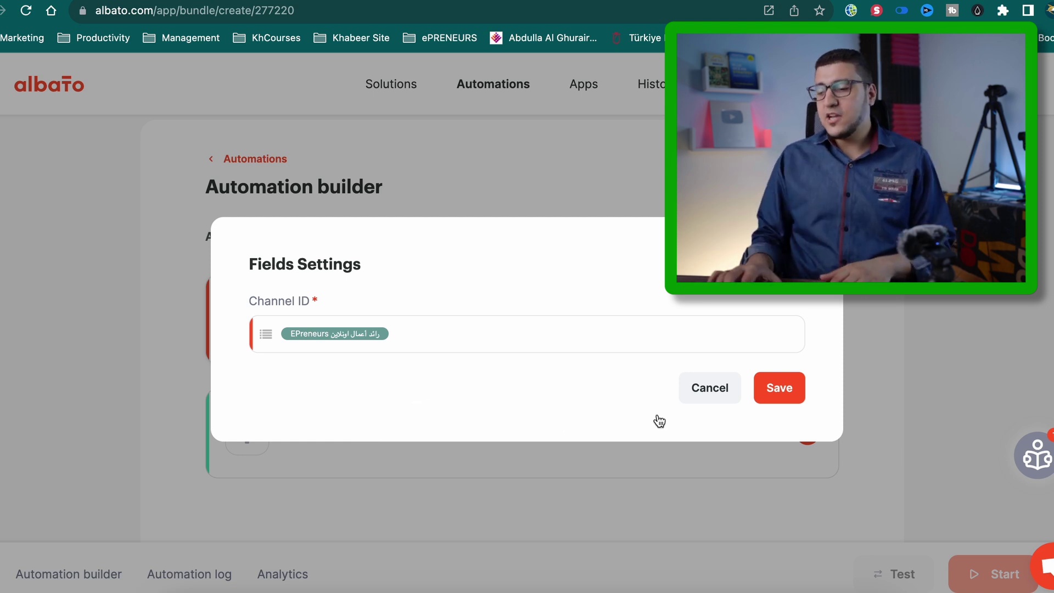
{"action": "left_click", "coordinate": [789, 393]}
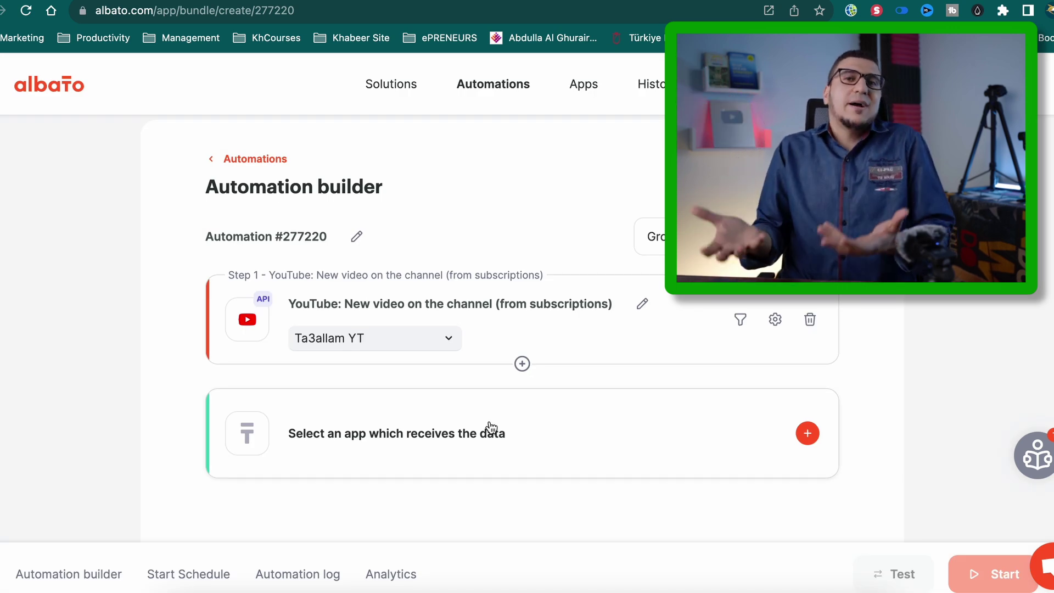
- Add a Discord action of type Send Channel Message to receive the data, using the existing ePreneurs Discord connection
{"action": "left_click", "coordinate": [480, 447]}
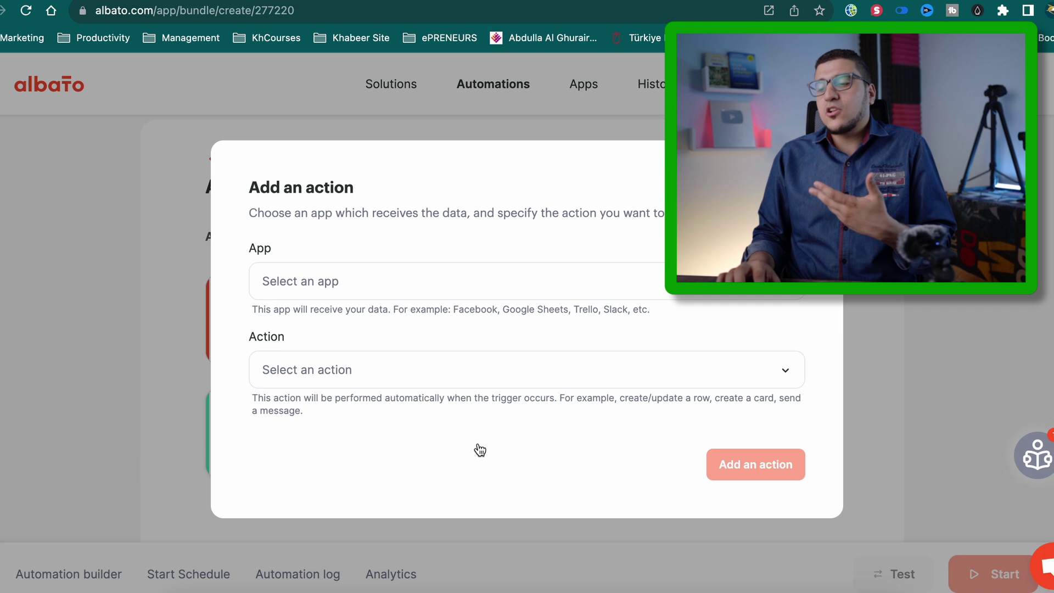
{"action": "left_click", "coordinate": [400, 288]}
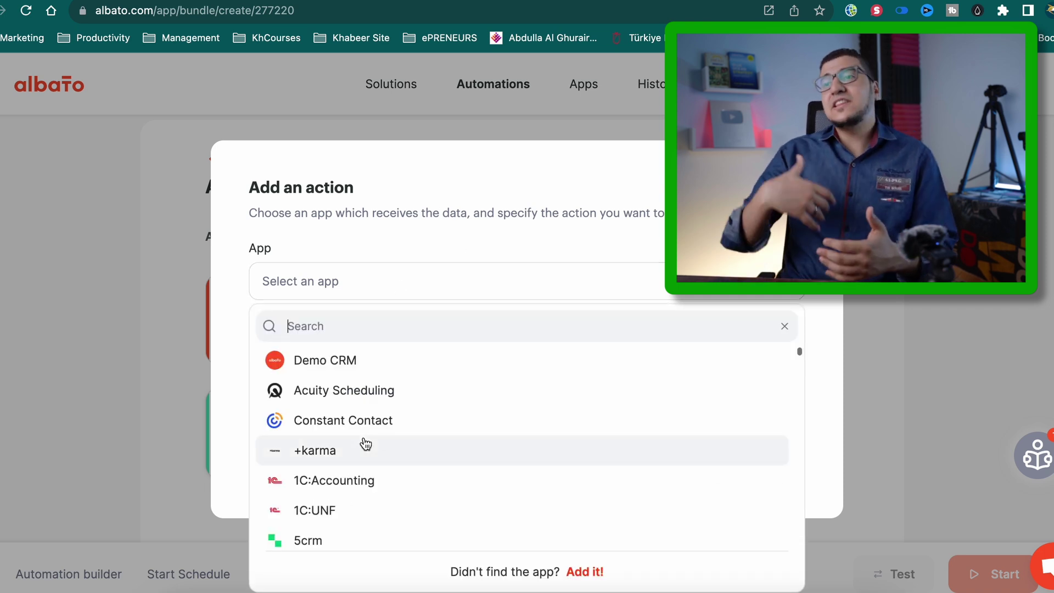
{"action": "scroll", "coordinate": [395, 448], "scroll_direction": "down", "scroll_amount": 10}
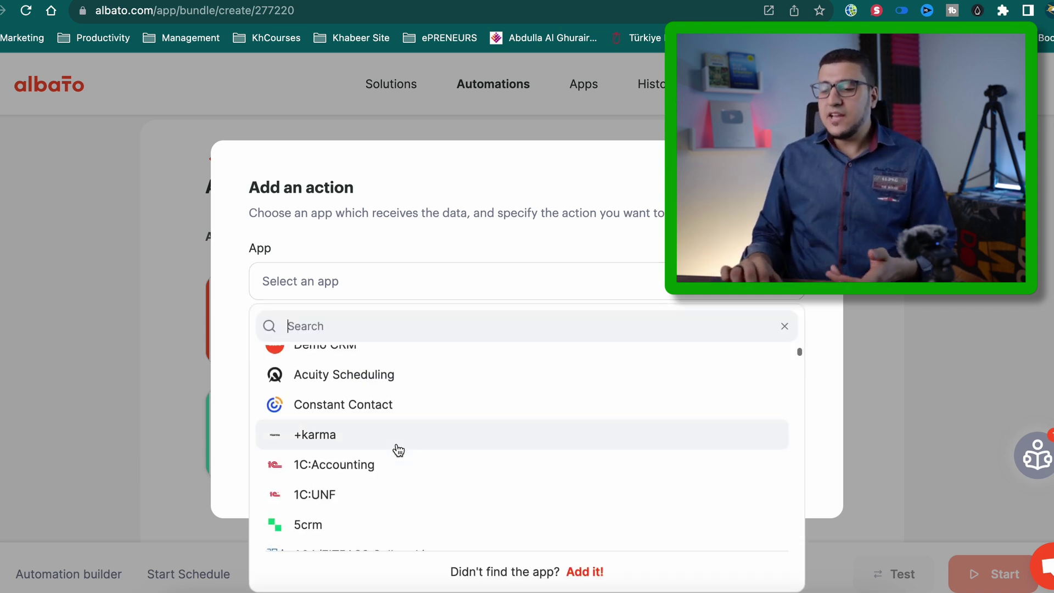
{"action": "scroll", "coordinate": [398, 450], "scroll_direction": "down", "scroll_amount": 1}
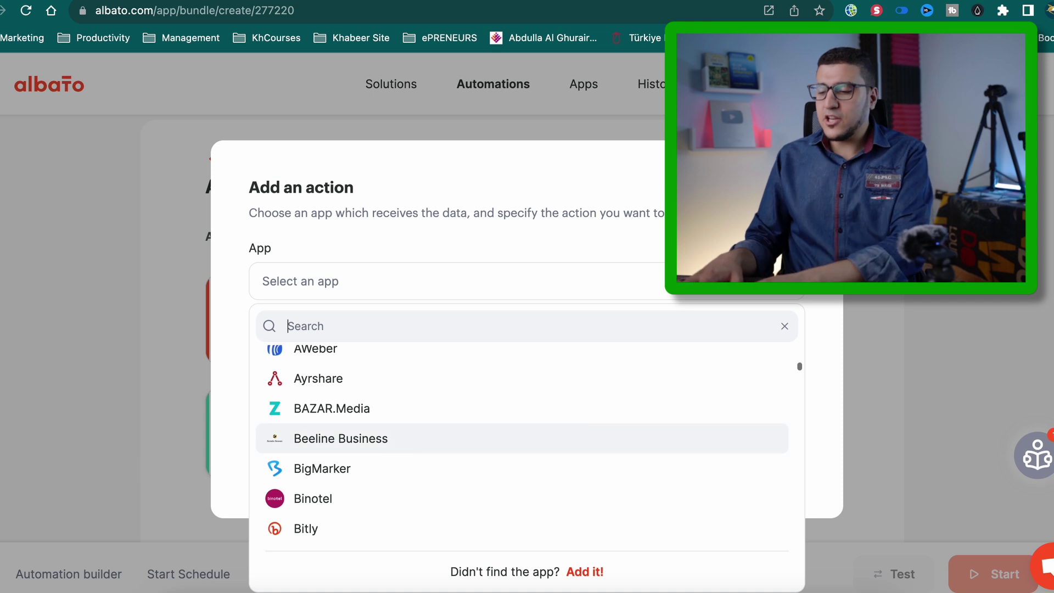
{"action": "type", "text": "disc"}
{"action": "left_click", "coordinate": [356, 360]}
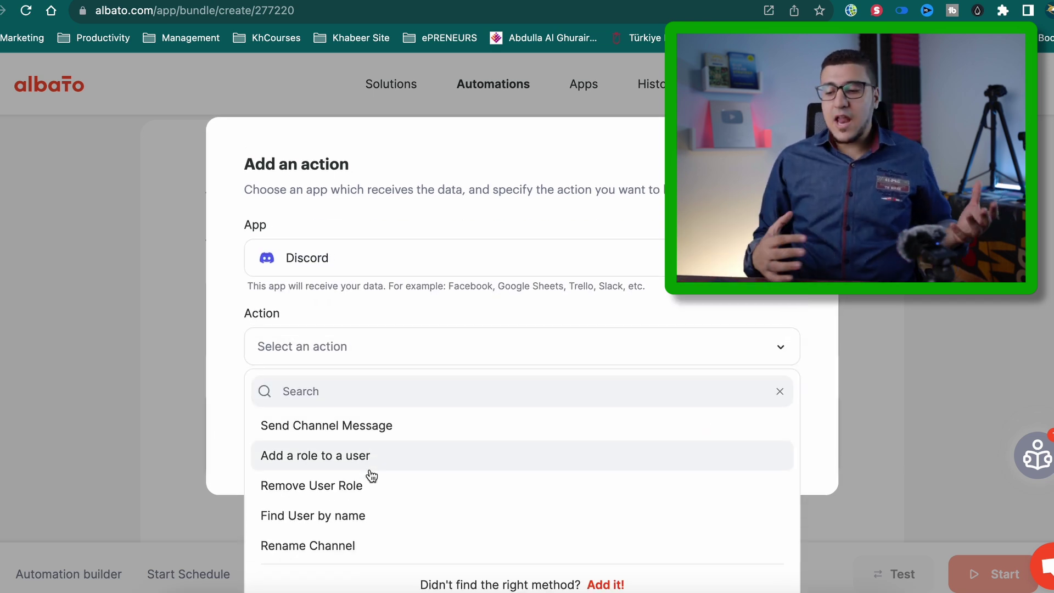
{"action": "left_click", "coordinate": [366, 430]}
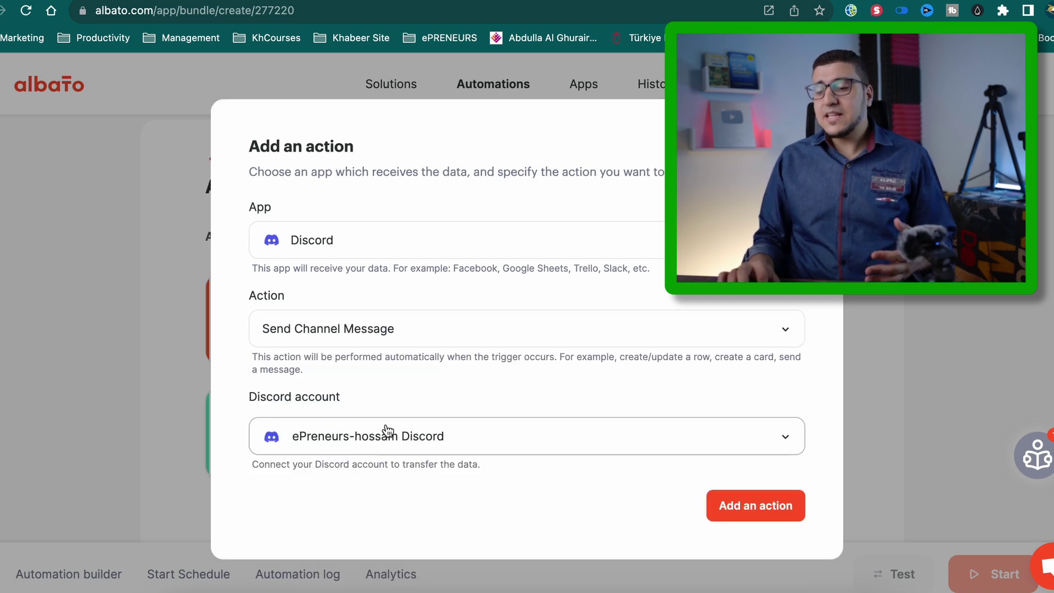
{"action": "left_click", "coordinate": [383, 433]}
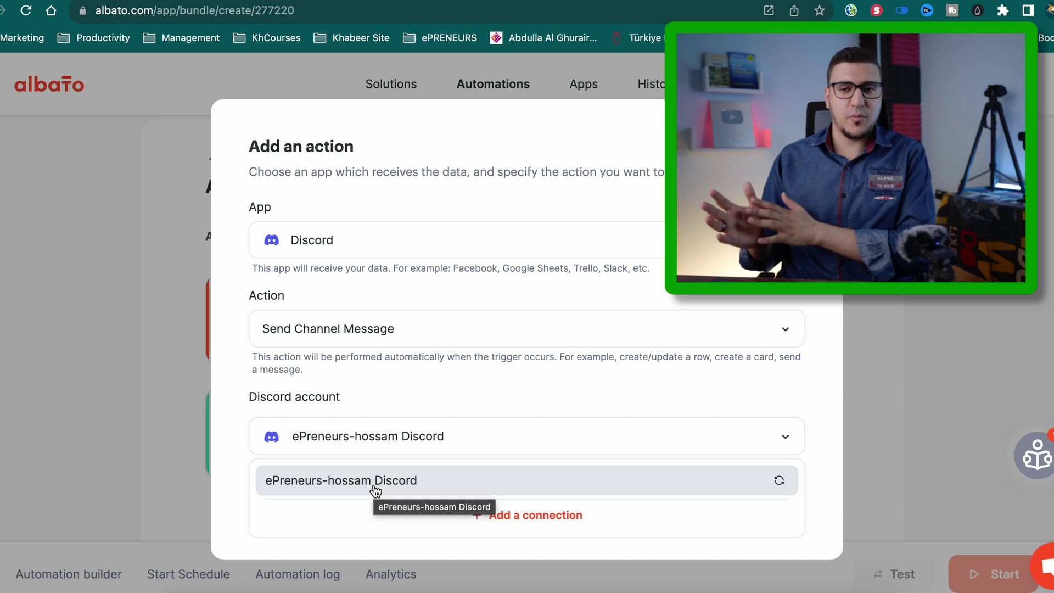
{"action": "left_click", "coordinate": [354, 480]}
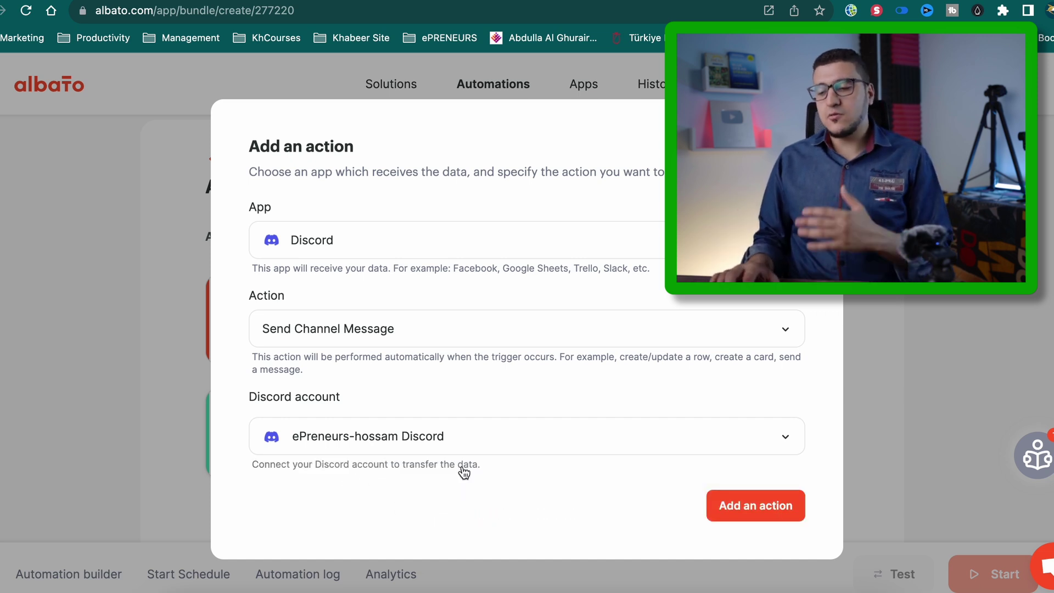
{"action": "left_click", "coordinate": [757, 510]}
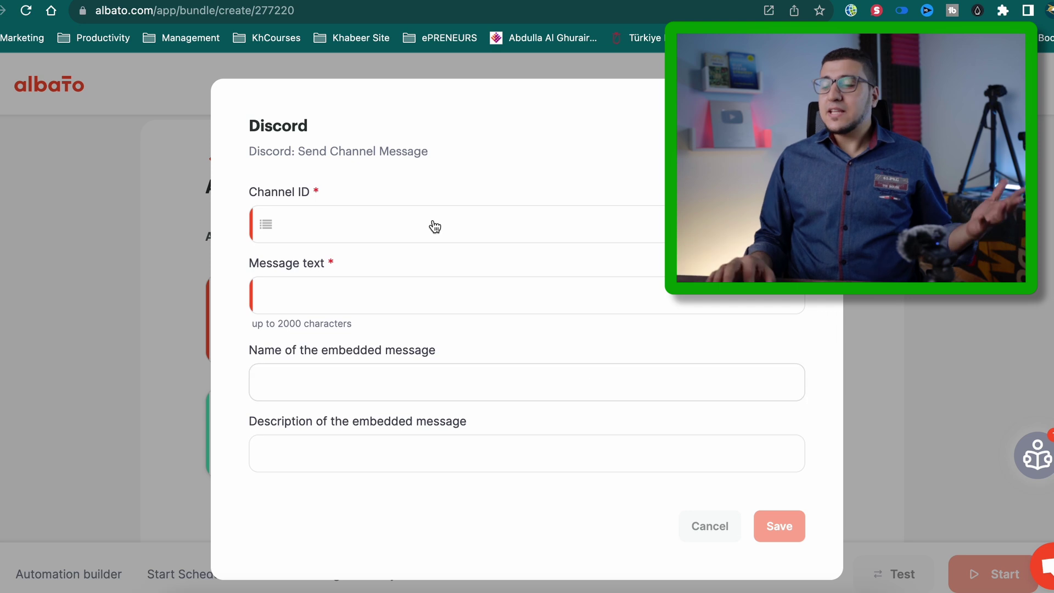
- Set the Discord message's Channel ID to the التنبيهات-هام channel from the directory
{"action": "left_click", "coordinate": [435, 227]}
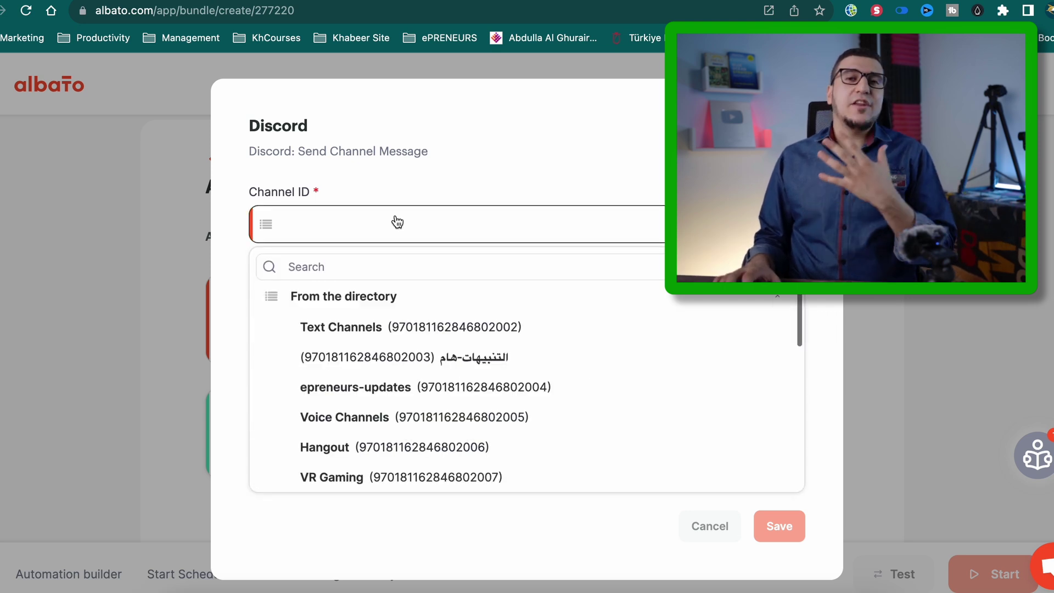
{"action": "scroll", "coordinate": [376, 454], "scroll_direction": "down", "scroll_amount": 5}
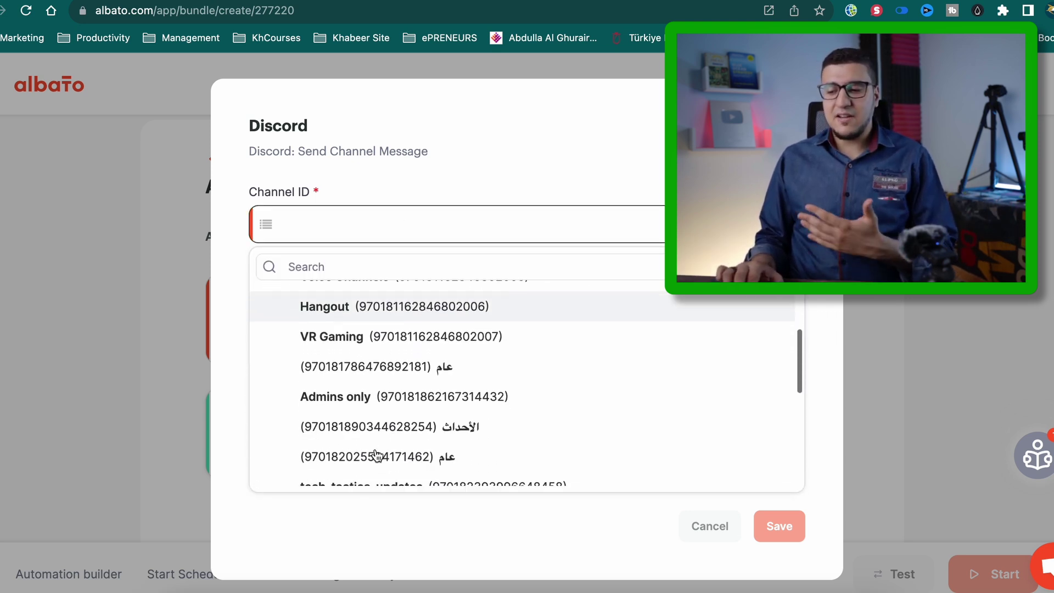
{"action": "scroll", "coordinate": [376, 456], "scroll_direction": "down", "scroll_amount": 3}
{"action": "scroll", "coordinate": [376, 454], "scroll_direction": "up", "scroll_amount": 3}
{"action": "scroll", "coordinate": [430, 312], "scroll_direction": "up", "scroll_amount": 3}
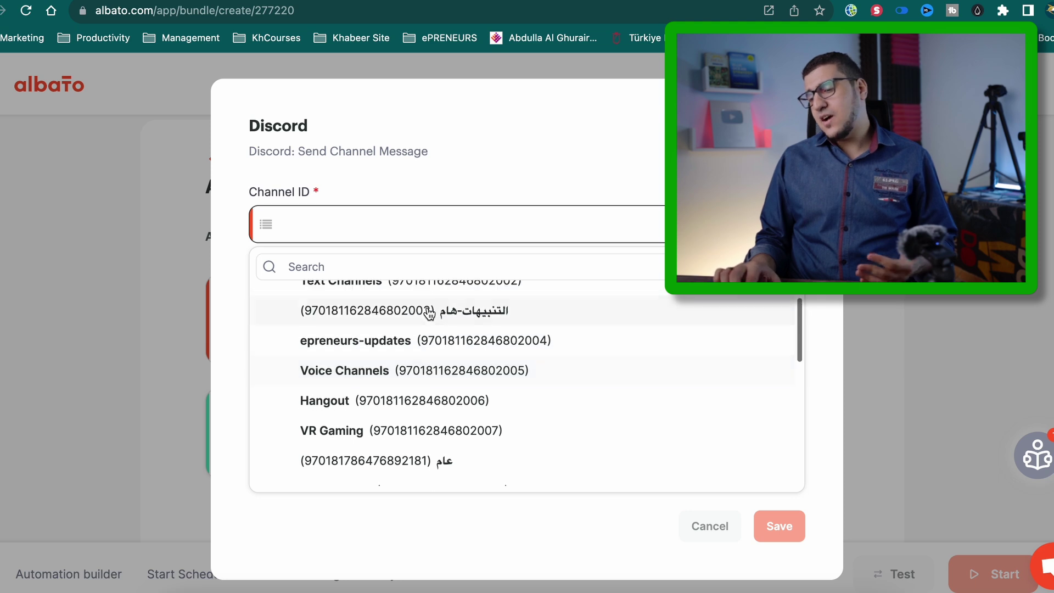
{"action": "scroll", "coordinate": [429, 313], "scroll_direction": "up", "scroll_amount": 2}
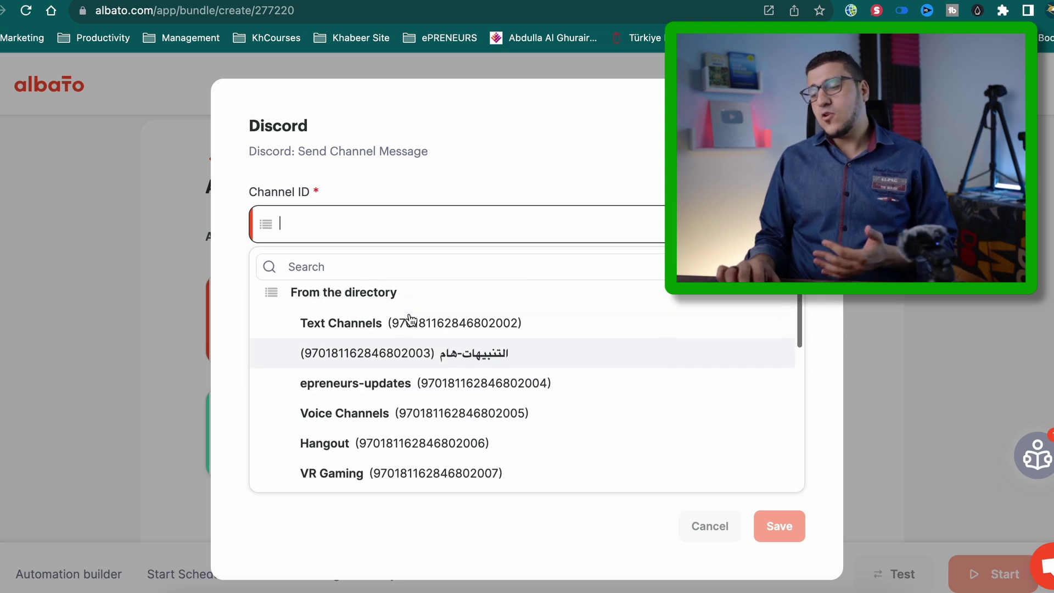
{"action": "left_click", "coordinate": [422, 358]}
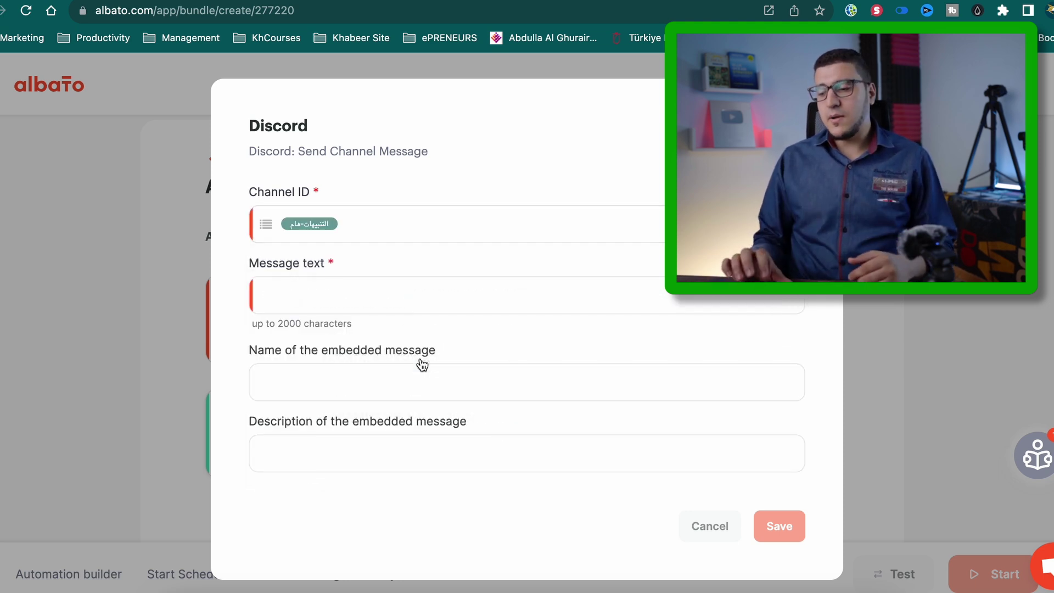
- Write the Discord message text on two lines: "سلام عليكم" and "لقد نشرت فيديو جديد:"
{"action": "left_click", "coordinate": [353, 306]}
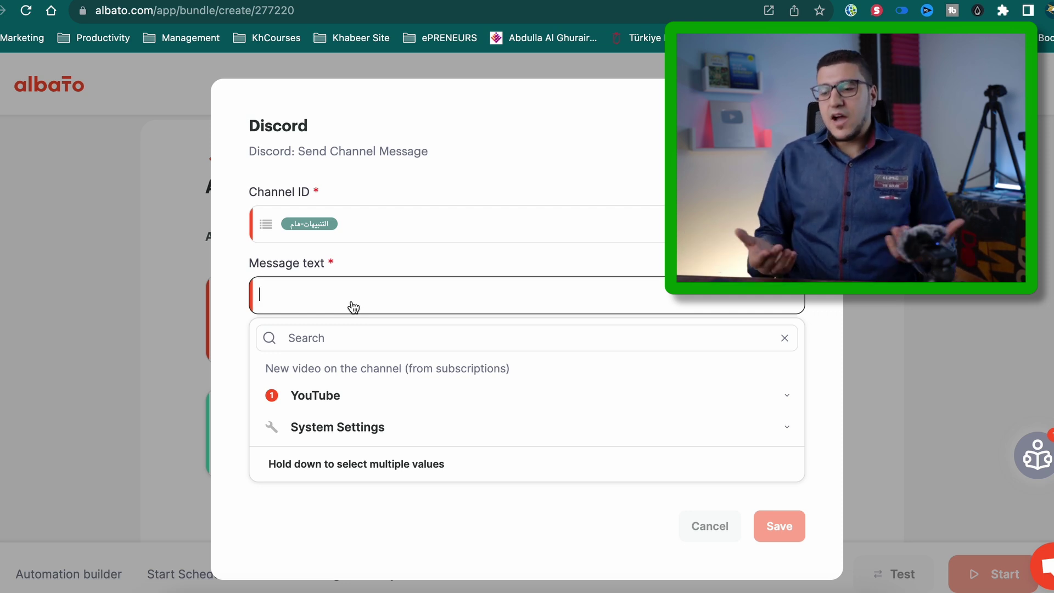
{"action": "key", "text": "ctrl+space"}
{"action": "type", "text": "سلام عليك"}
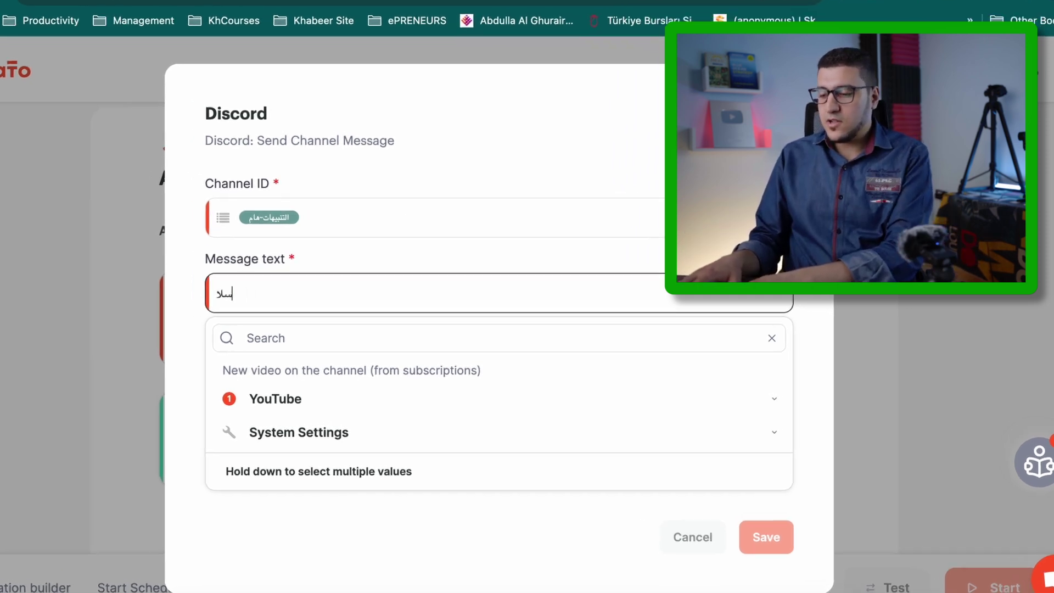
{"action": "type", "text": "م"}
{"action": "key", "text": "Return"}
{"action": "type", "text": "أق"}
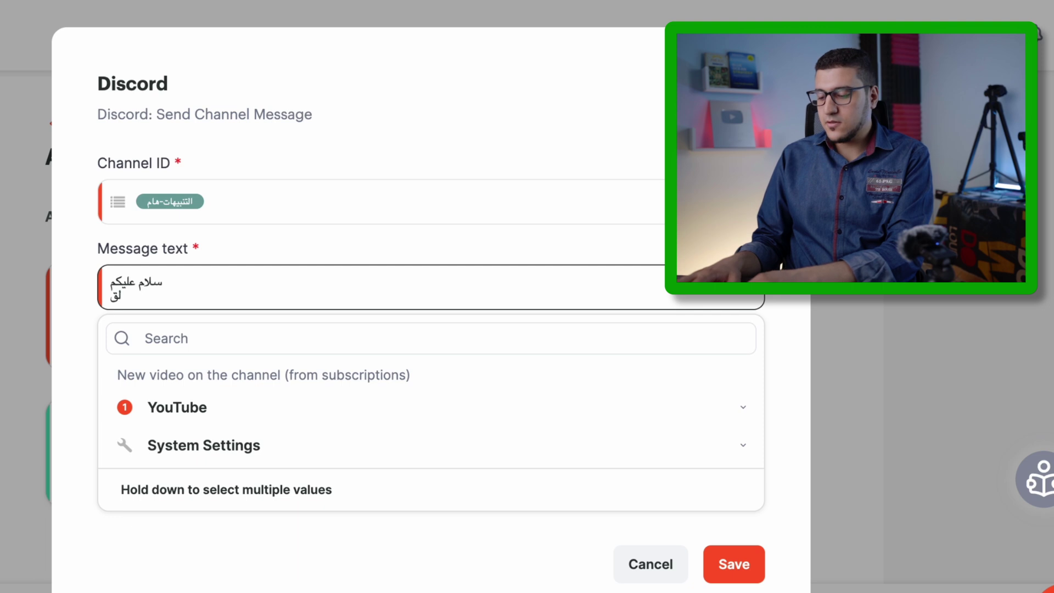
{"action": "type", "text": "د نشرت فيديو ج"}
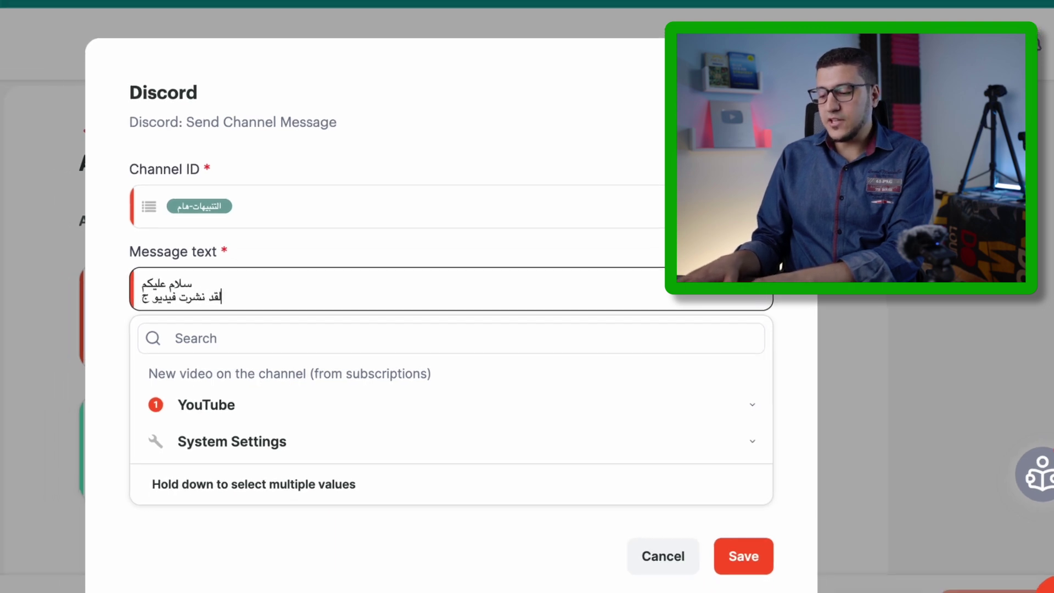
{"action": "type", "text": "ديد:"}
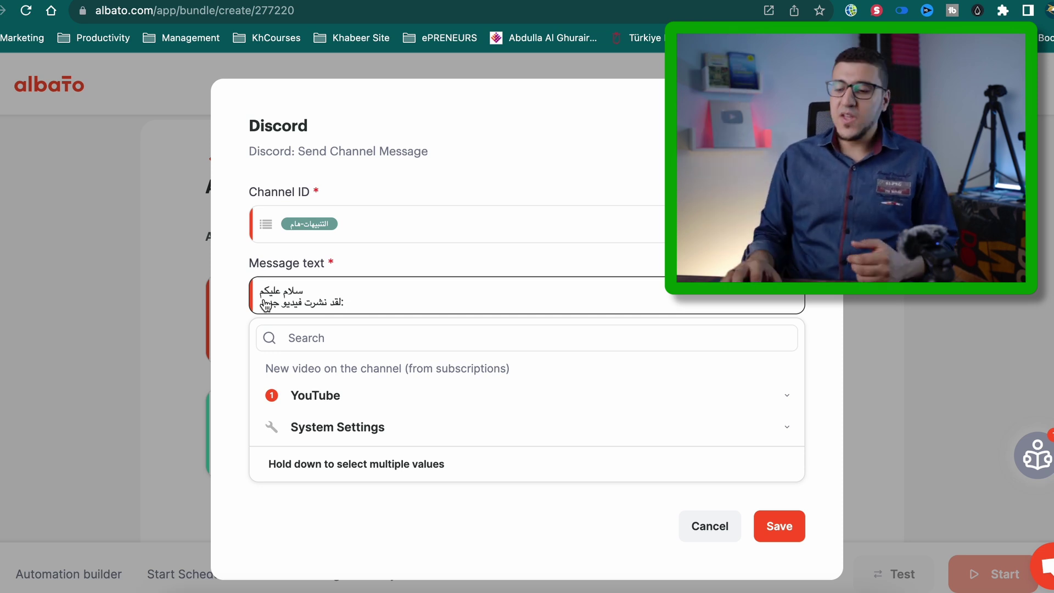
- Insert the YouTube Title field after "لقد نشرت فيديو جديد:" in the Discord message text
{"action": "left_click", "coordinate": [324, 404]}
{"action": "scroll", "coordinate": [319, 404], "scroll_direction": "down", "scroll_amount": 1}
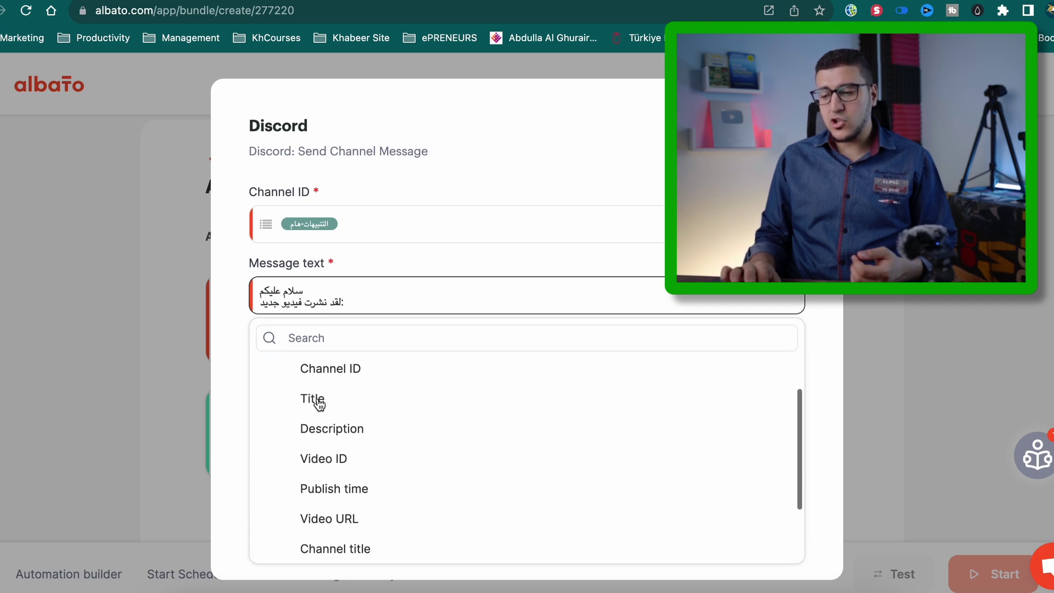
{"action": "scroll", "coordinate": [319, 450], "scroll_direction": "down", "scroll_amount": 2}
{"action": "scroll", "coordinate": [320, 454], "scroll_direction": "up", "scroll_amount": 2}
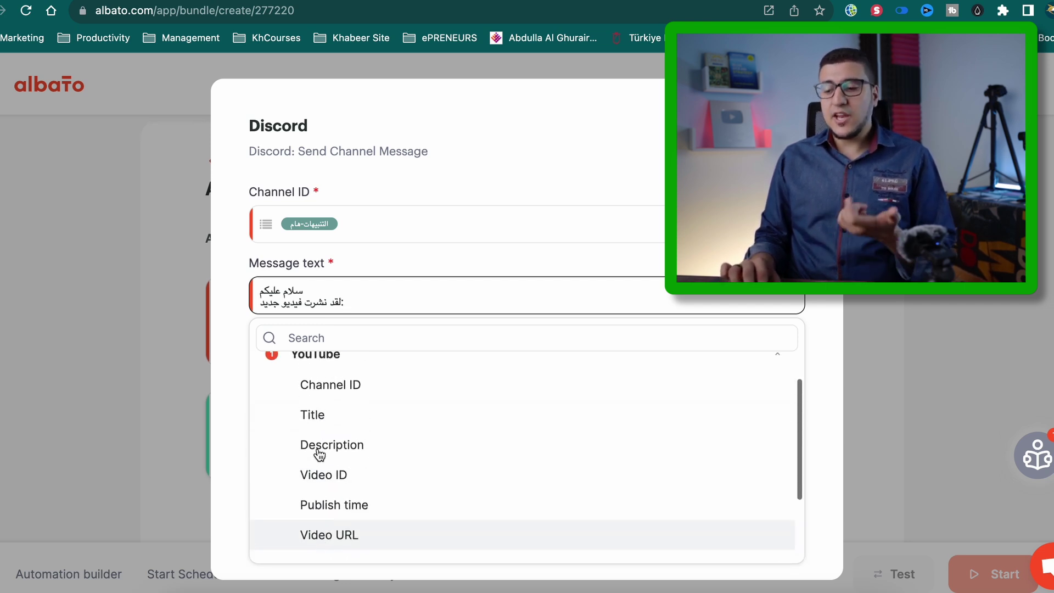
{"action": "scroll", "coordinate": [322, 436], "scroll_direction": "up", "scroll_amount": 1}
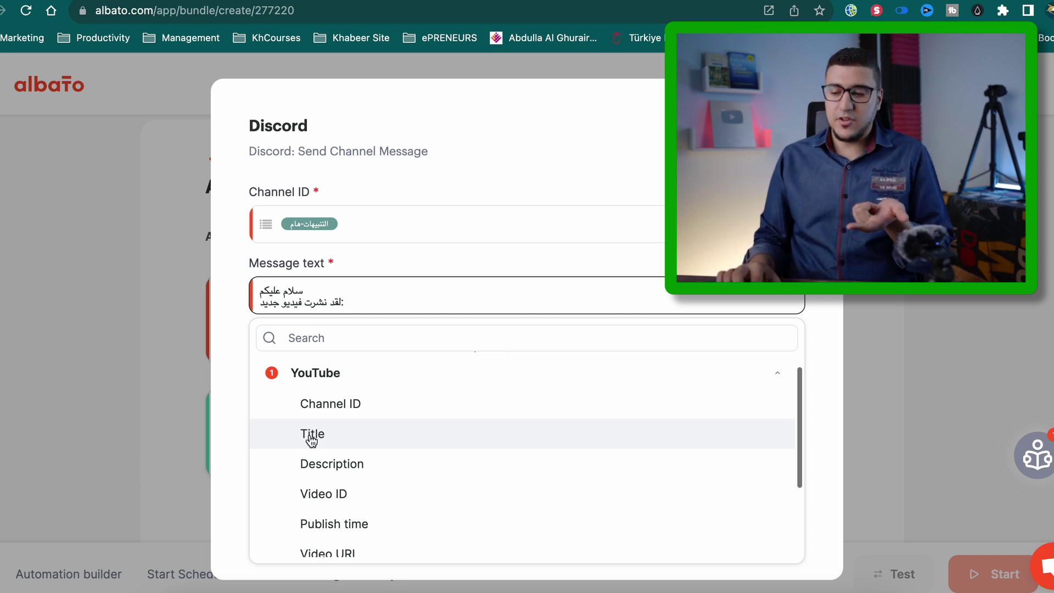
{"action": "left_click", "coordinate": [325, 431]}
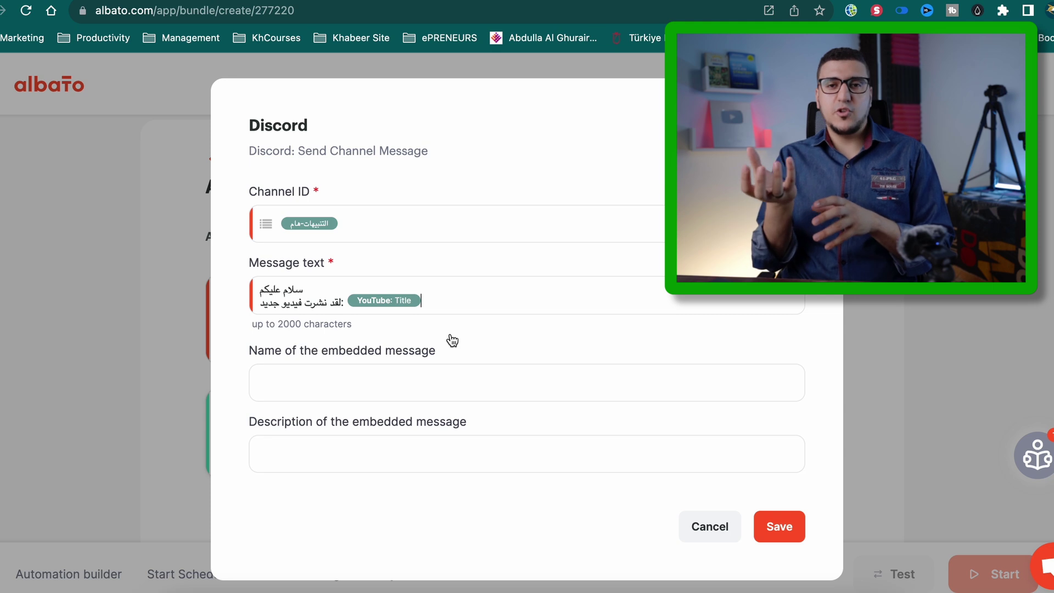
- Add a third message line "رابط الفيديو:" followed by the YouTube Video URL field, and save the Discord action
{"action": "key", "text": "Return"}
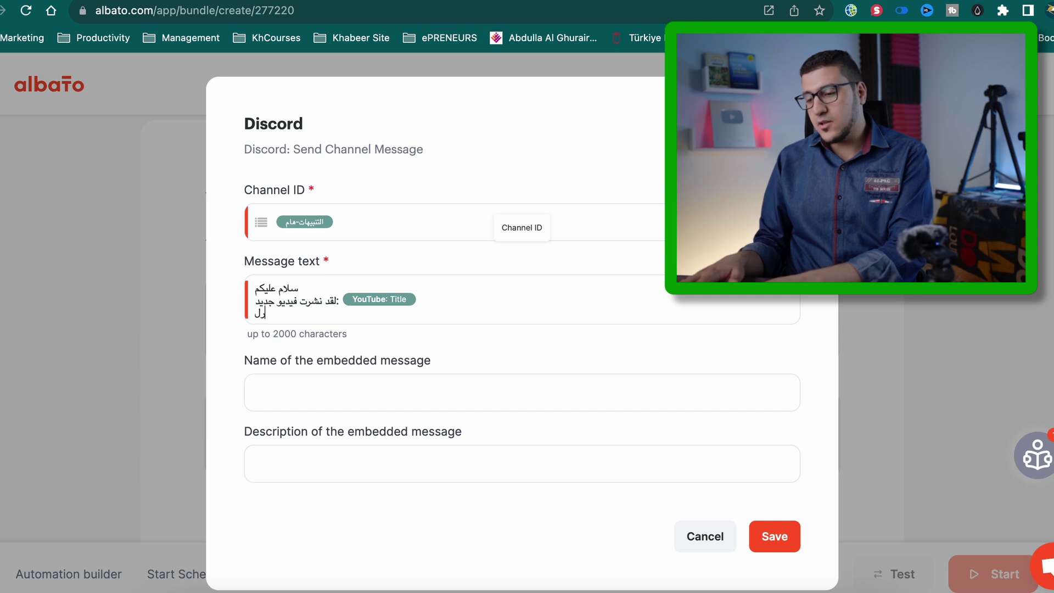
{"action": "type", "text": "رابط الفيد"}
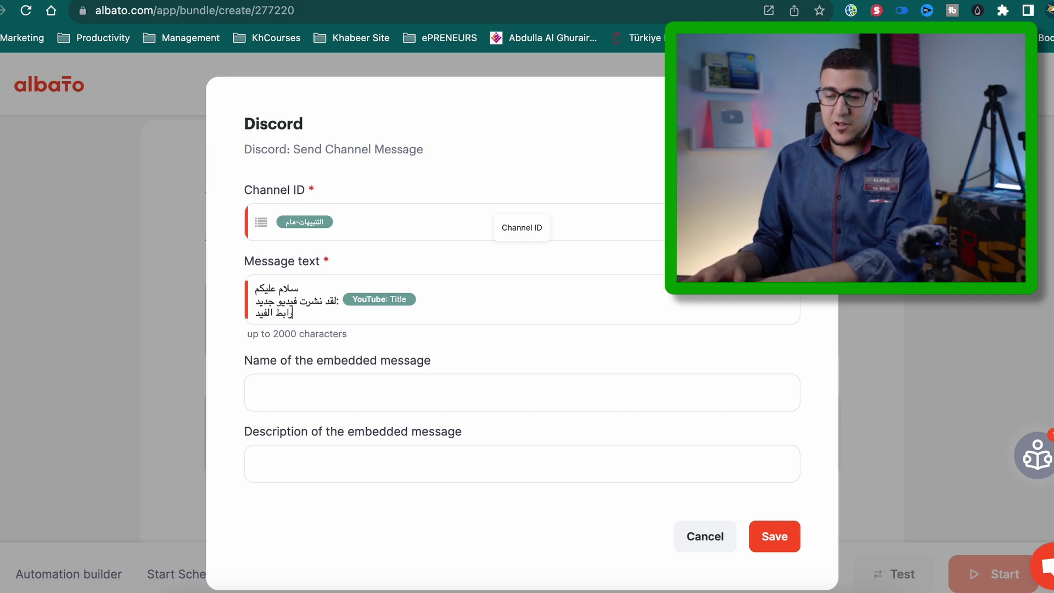
{"action": "type", "text": "يو:"}
{"action": "left_click", "coordinate": [394, 322]}
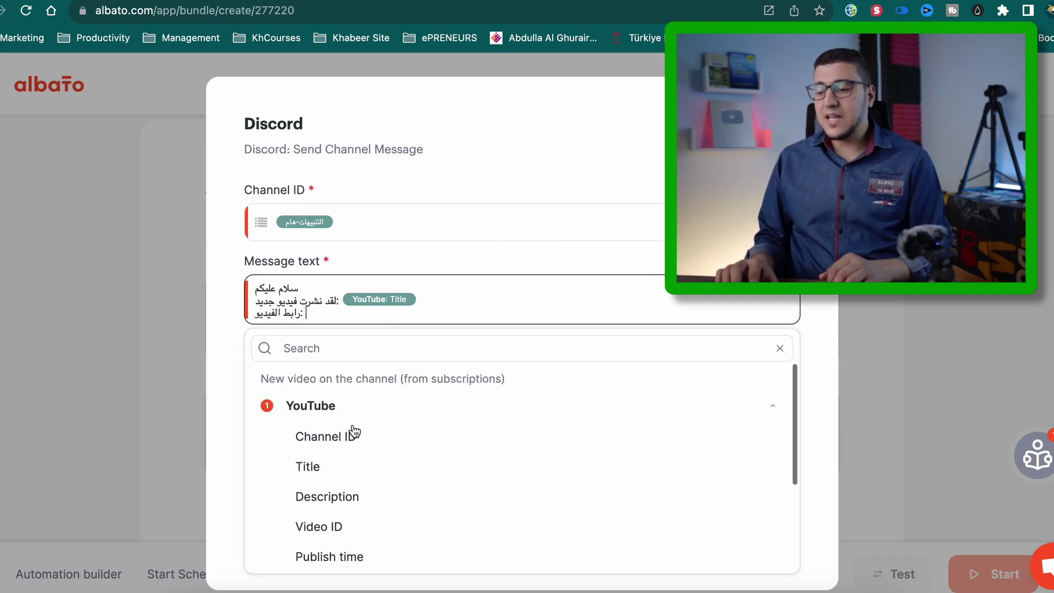
{"action": "scroll", "coordinate": [357, 428], "scroll_direction": "down", "scroll_amount": 3}
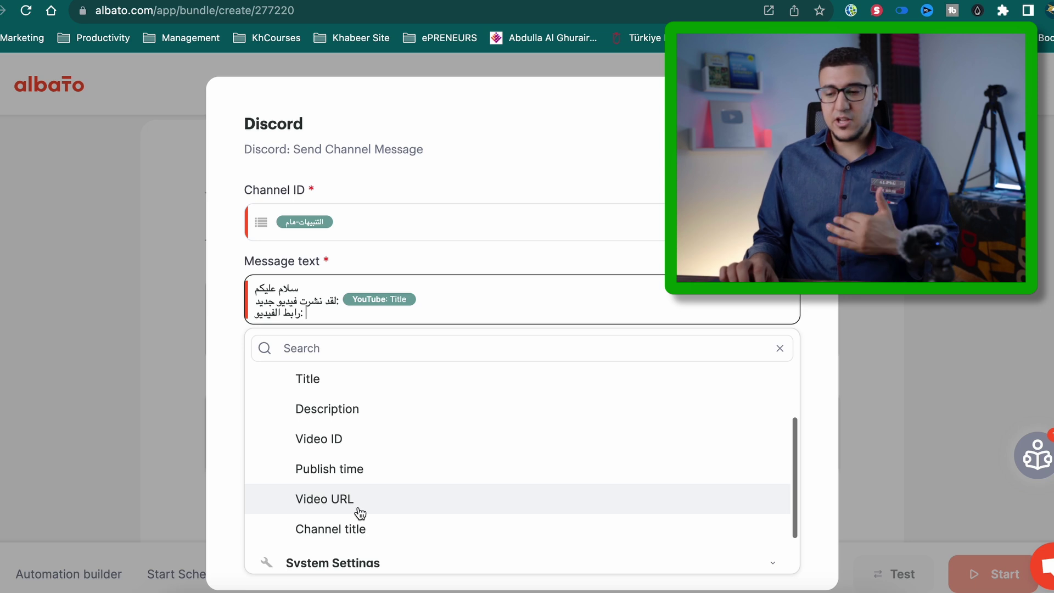
{"action": "left_click", "coordinate": [356, 512]}
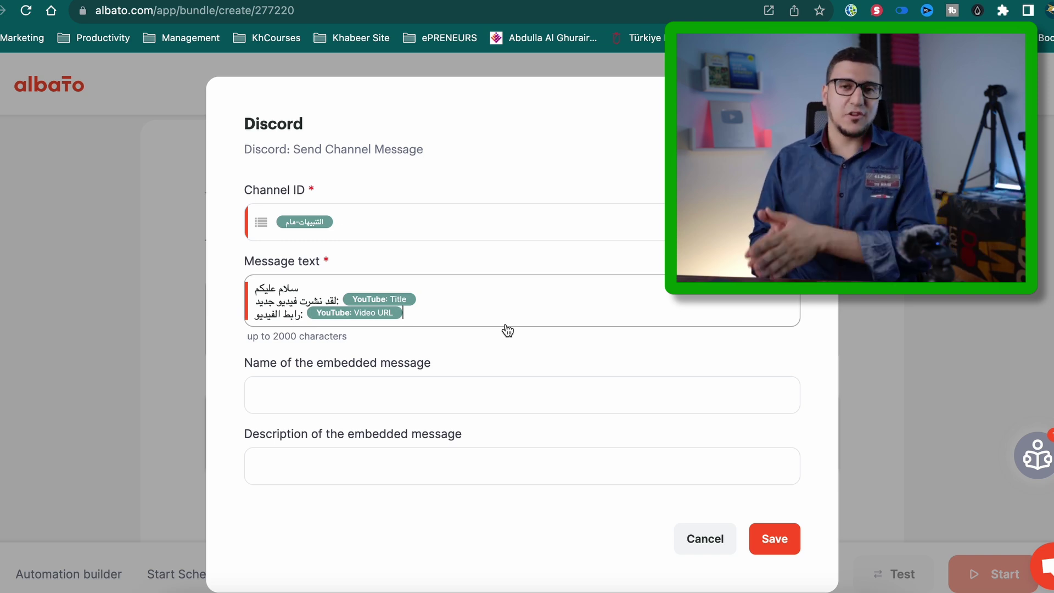
{"action": "scroll", "coordinate": [505, 330], "scroll_direction": "down", "scroll_amount": 1}
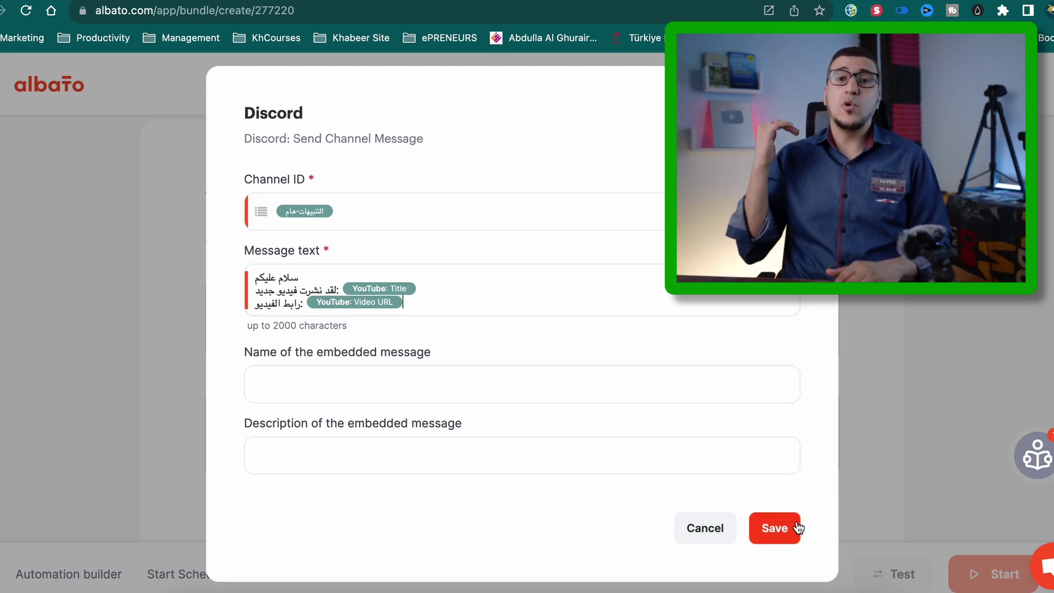
{"action": "scroll", "coordinate": [683, 429], "scroll_direction": "up", "scroll_amount": 1}
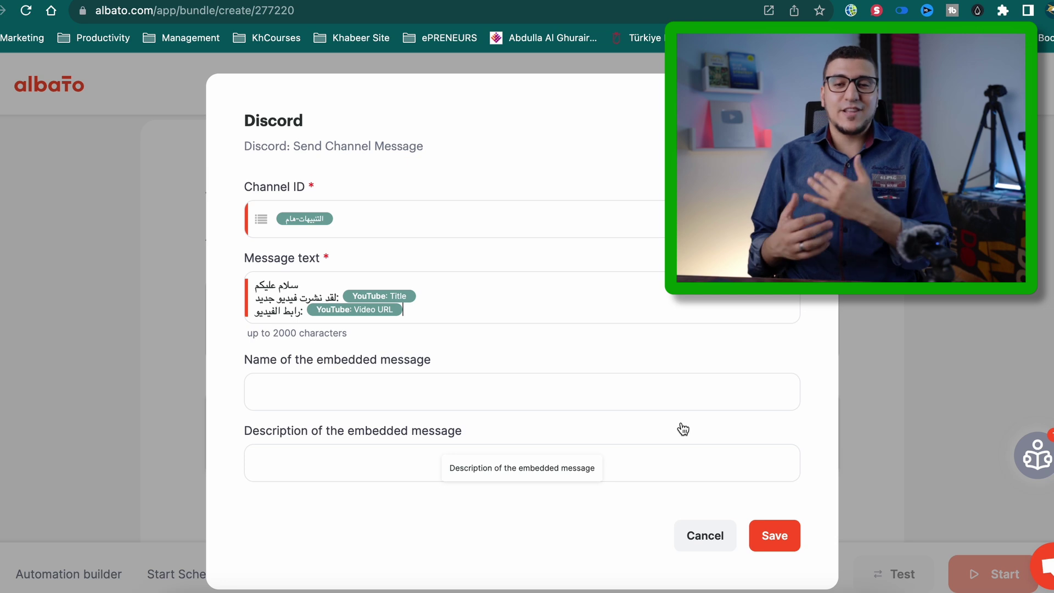
{"action": "left_click", "coordinate": [772, 536]}
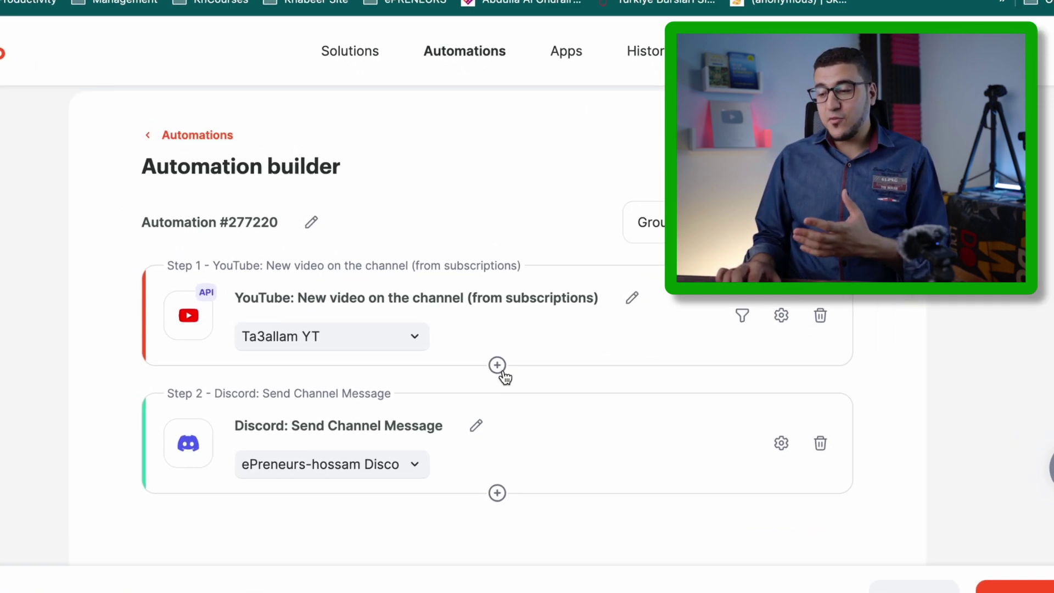
- Add an OpenAI action of type Get phrase completion between the YouTube trigger and the Discord step
{"action": "mouse_move", "coordinate": [525, 372]}
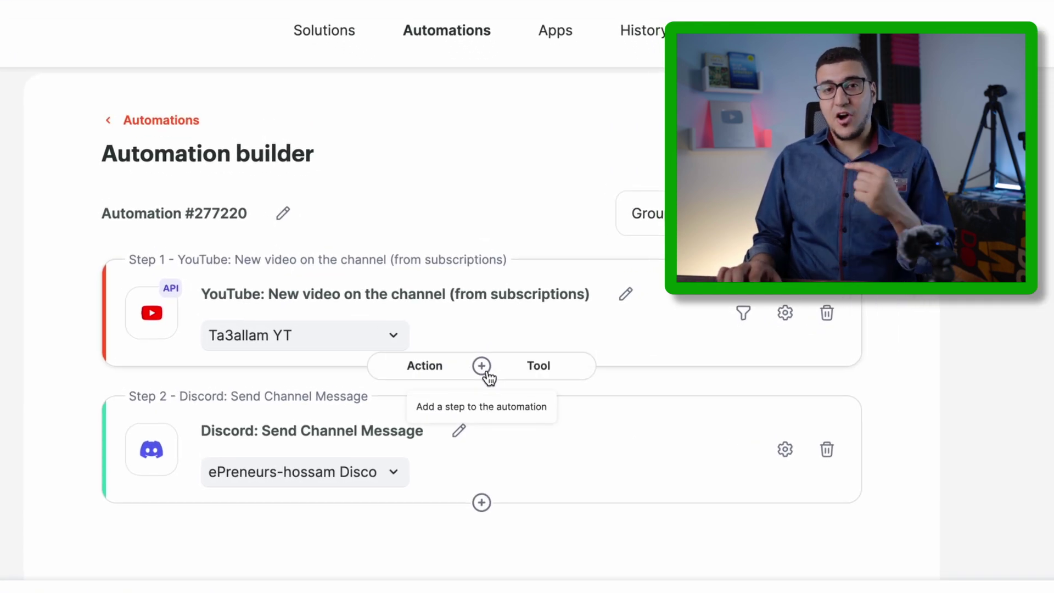
{"action": "left_click", "coordinate": [422, 364]}
{"action": "left_click", "coordinate": [335, 272]}
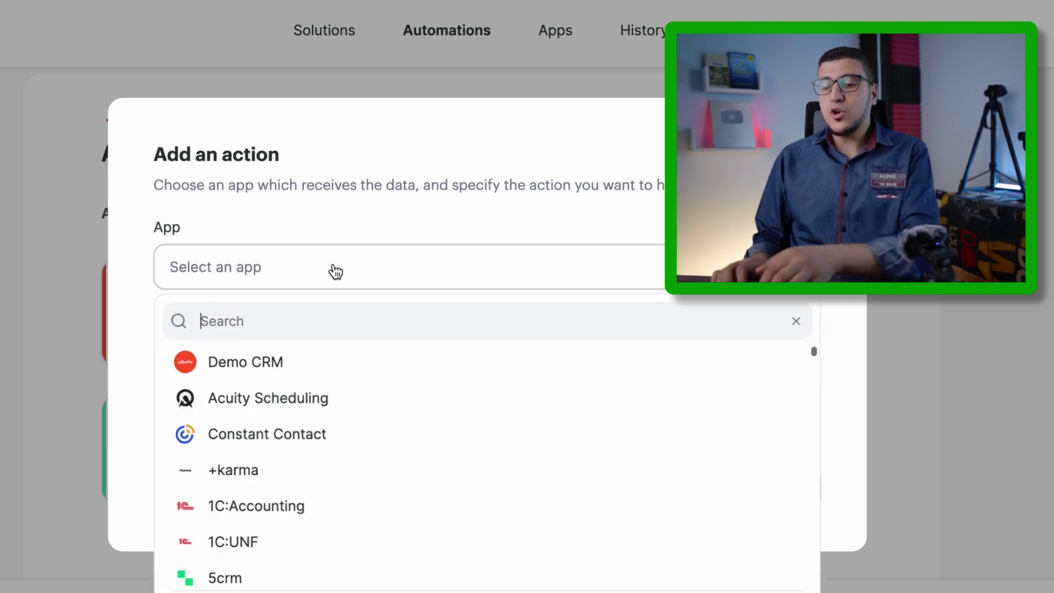
{"action": "type", "text": "ؤاشف"}
{"action": "key", "text": "BackSpace"}
{"action": "key", "text": "BackSpace"}
{"action": "key", "text": "BackSpace"}
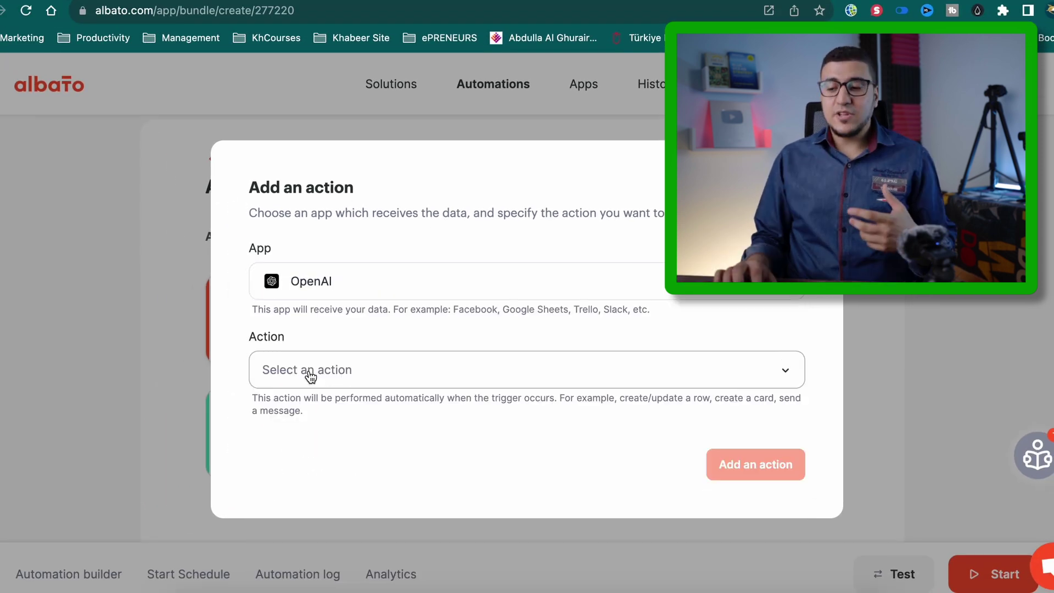
{"action": "left_click", "coordinate": [310, 376]}
{"action": "scroll", "coordinate": [350, 453], "scroll_direction": "down", "scroll_amount": 1}
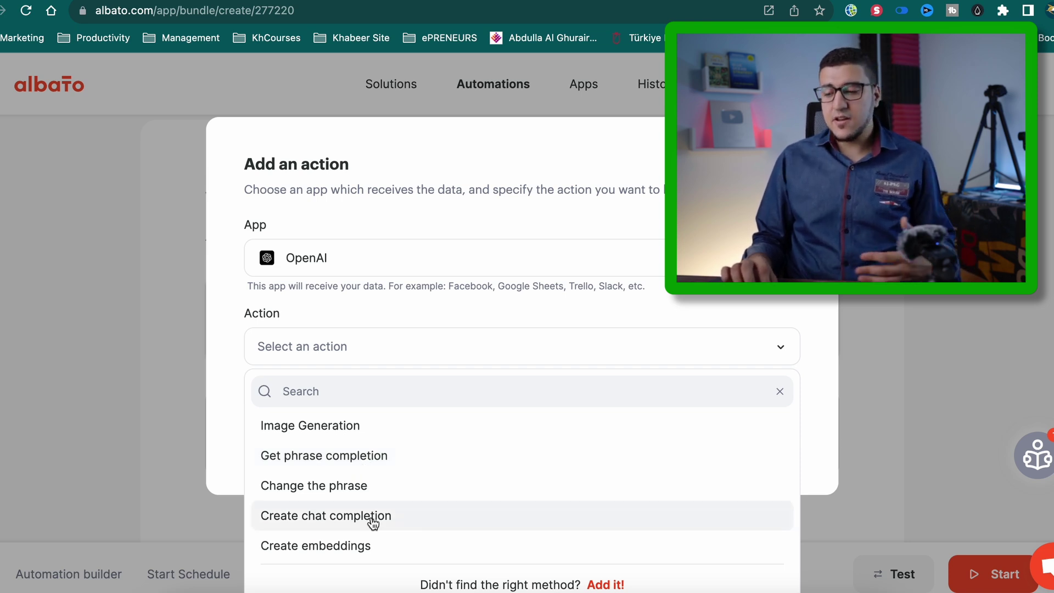
{"action": "left_click", "coordinate": [384, 455]}
{"action": "left_click", "coordinate": [764, 508]}
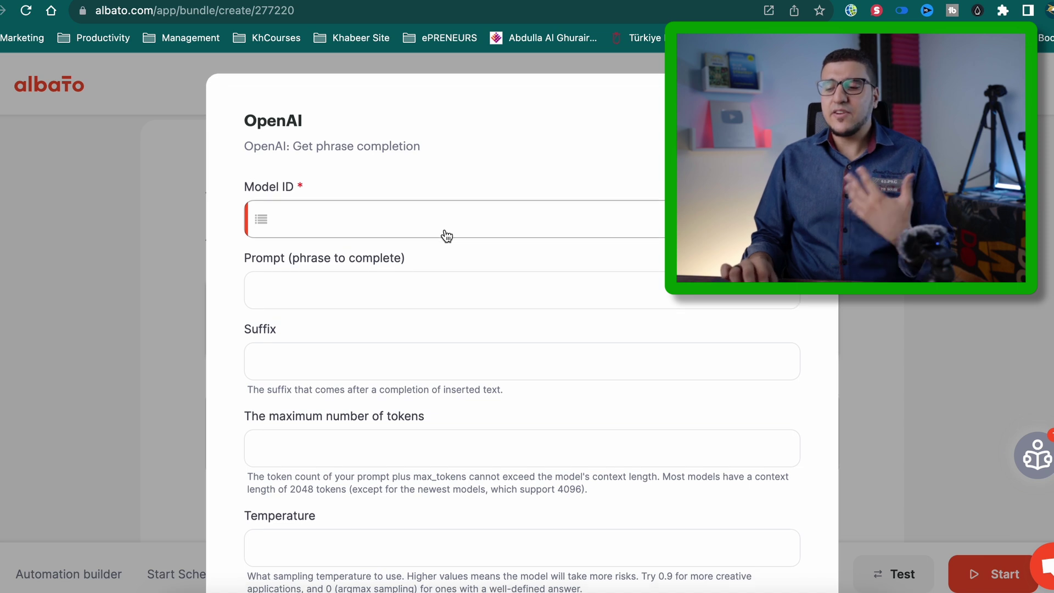
- Set the OpenAI action's Model ID to gpt-3.5-turbo from the directory
{"action": "scroll", "coordinate": [443, 236], "scroll_direction": "down", "scroll_amount": 1}
{"action": "left_click", "coordinate": [428, 202]}
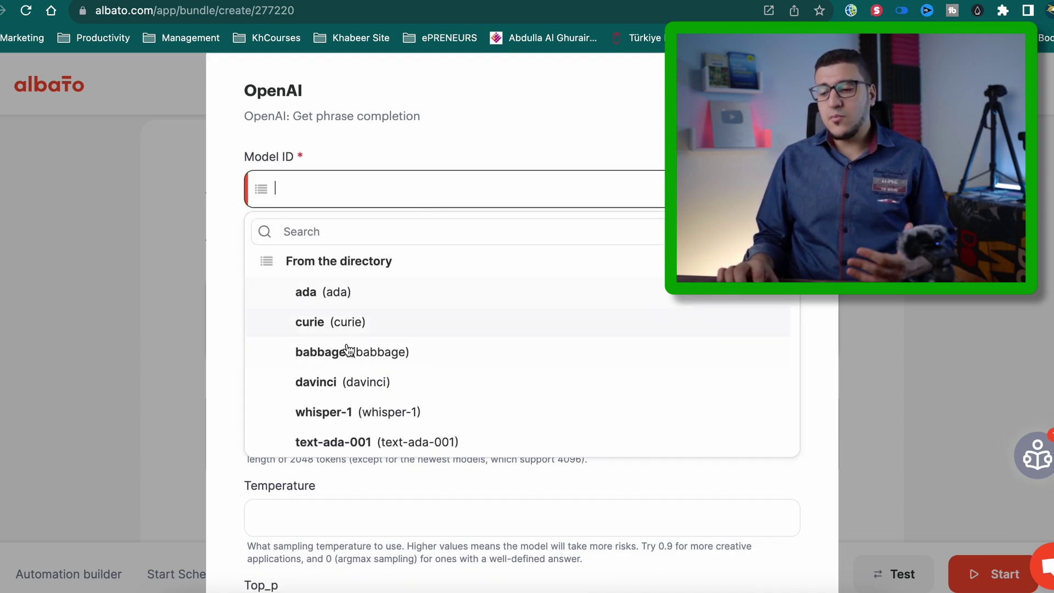
{"action": "scroll", "coordinate": [347, 349], "scroll_direction": "down", "scroll_amount": 2}
{"action": "left_click", "coordinate": [354, 401]}
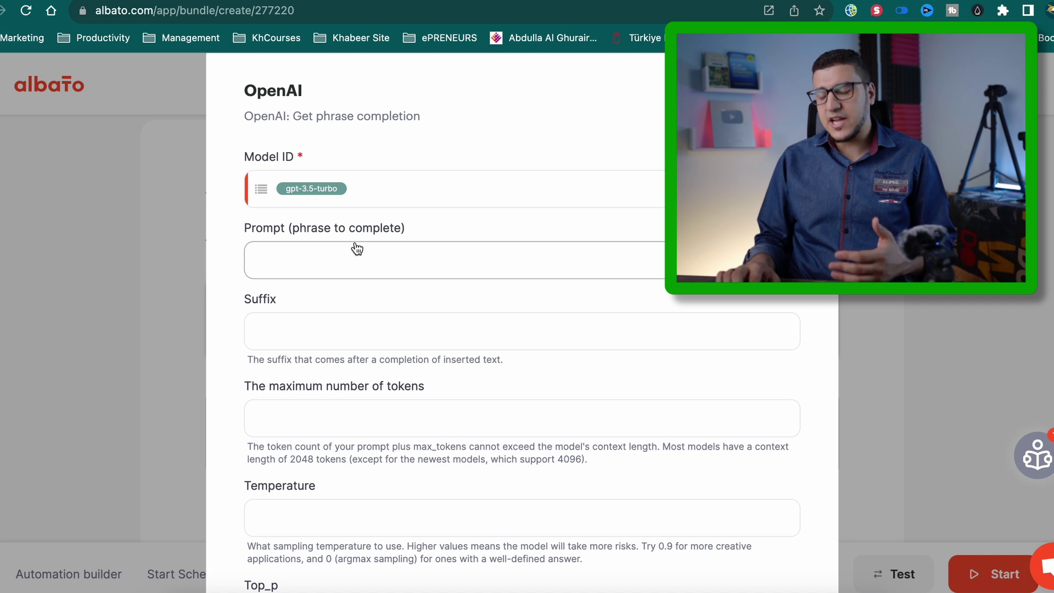
- Use the YouTube Title field as the OpenAI prompt, leave the remaining options empty, and save the action
{"action": "left_click", "coordinate": [355, 251]}
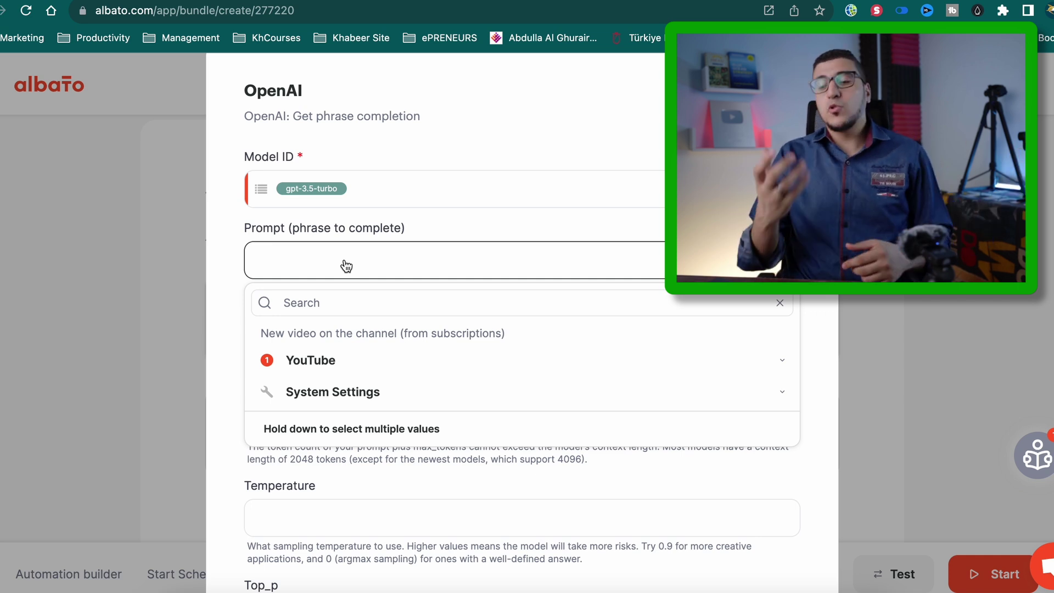
{"action": "left_click", "coordinate": [314, 375]}
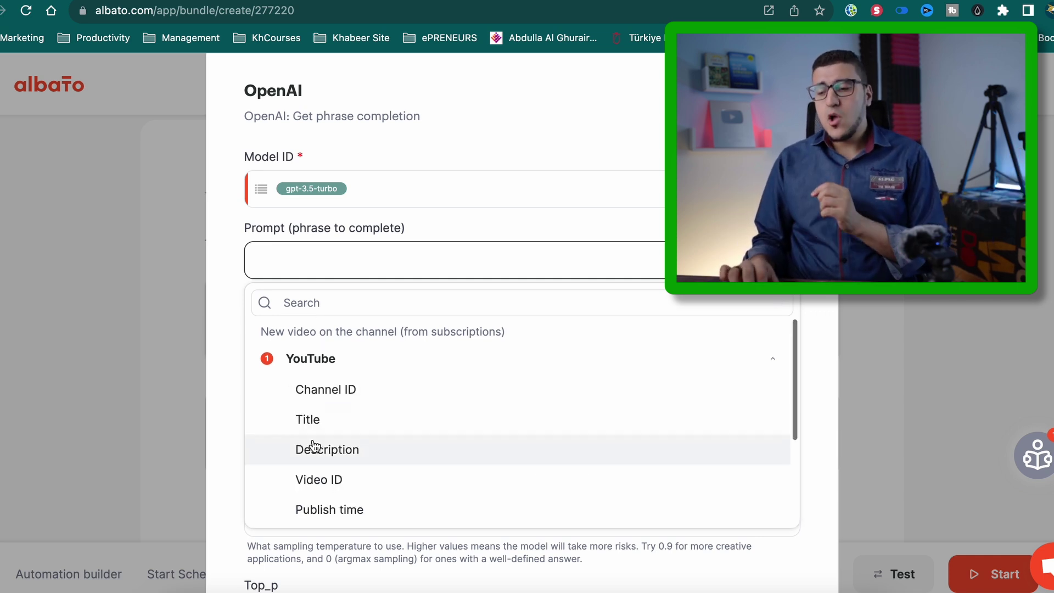
{"action": "scroll", "coordinate": [318, 417], "scroll_direction": "down", "scroll_amount": 1}
{"action": "left_click", "coordinate": [324, 408]}
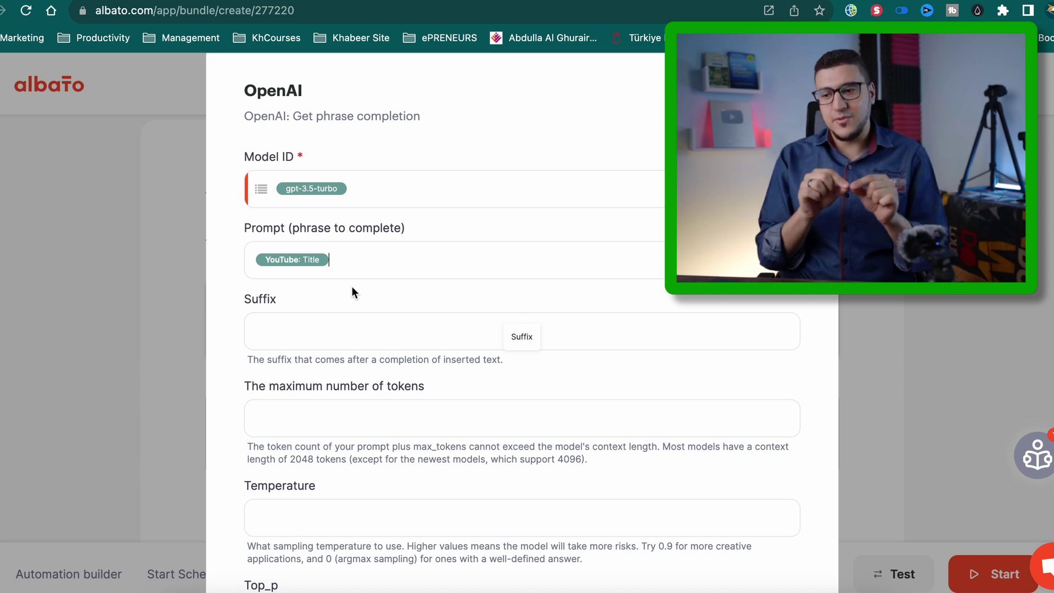
{"action": "scroll", "coordinate": [351, 286], "scroll_direction": "down", "scroll_amount": 1}
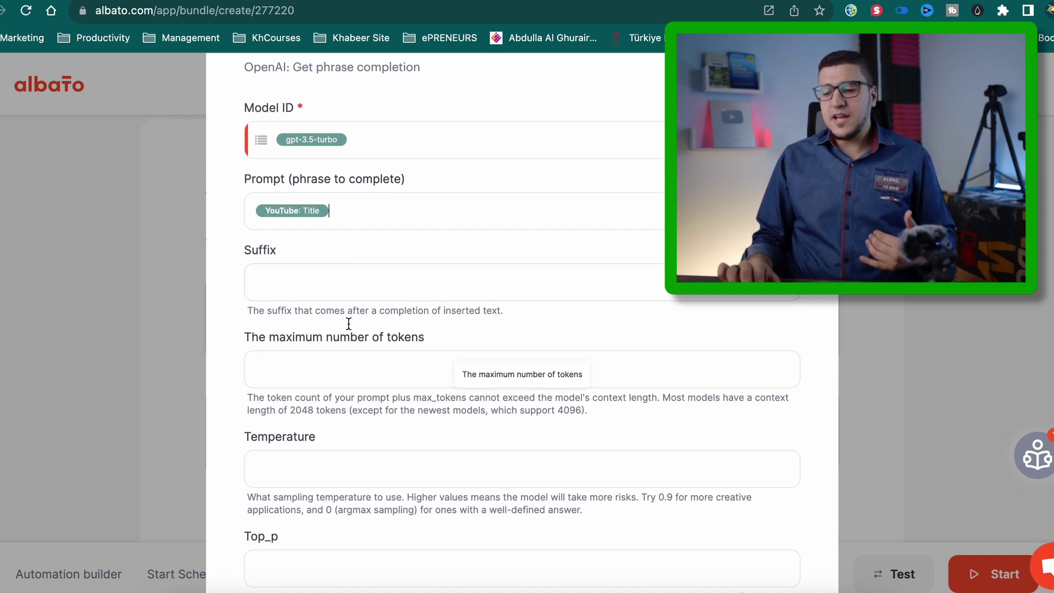
{"action": "scroll", "coordinate": [348, 323], "scroll_direction": "down", "scroll_amount": 5}
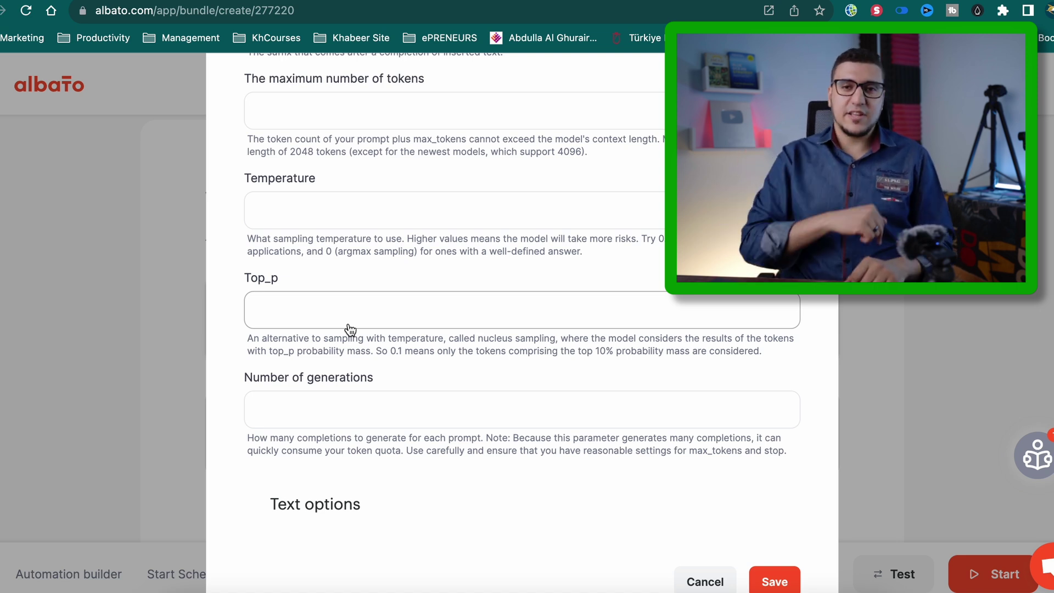
{"action": "scroll", "coordinate": [589, 341], "scroll_direction": "up", "scroll_amount": 2}
{"action": "scroll", "coordinate": [589, 341], "scroll_direction": "down", "scroll_amount": 3}
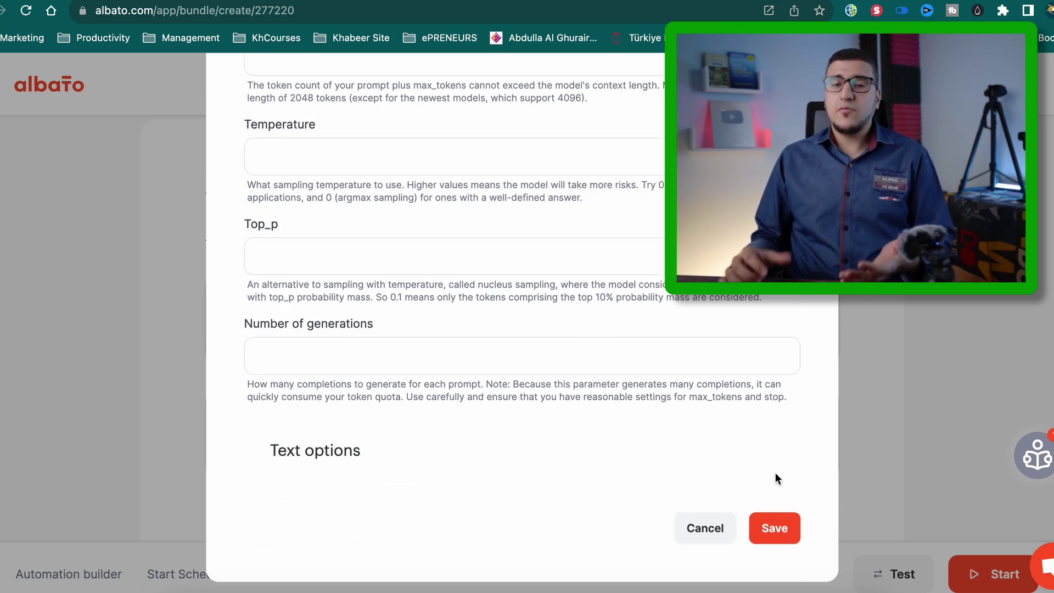
{"action": "left_click", "coordinate": [786, 530]}
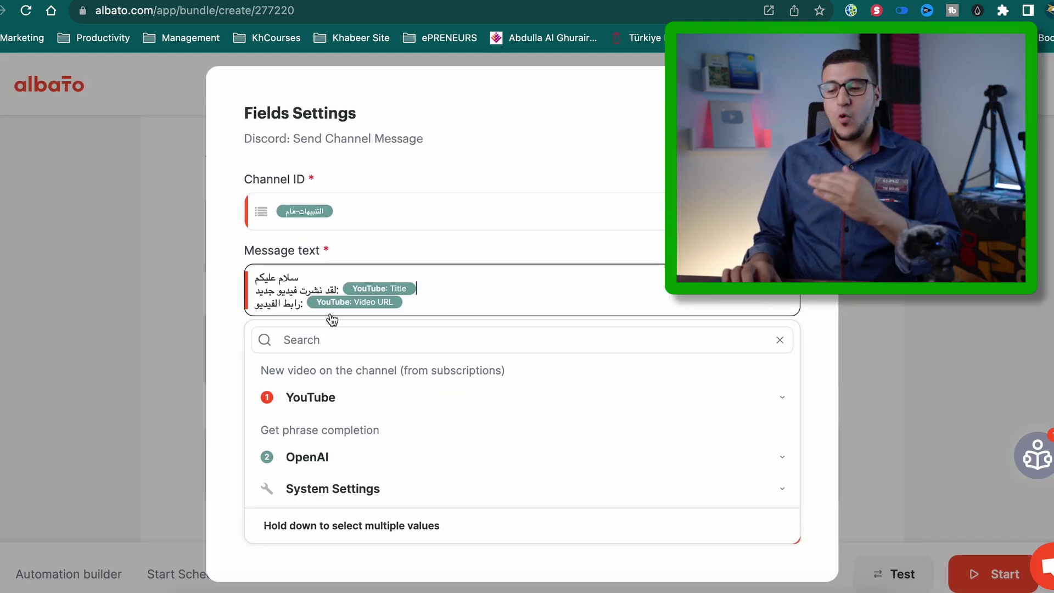
- Replace the greeting line "سلام عليكم" in the Discord message text with the OpenAI Result text field
{"action": "triple_click", "coordinate": [290, 280]}
{"action": "key", "text": "BackSpace"}
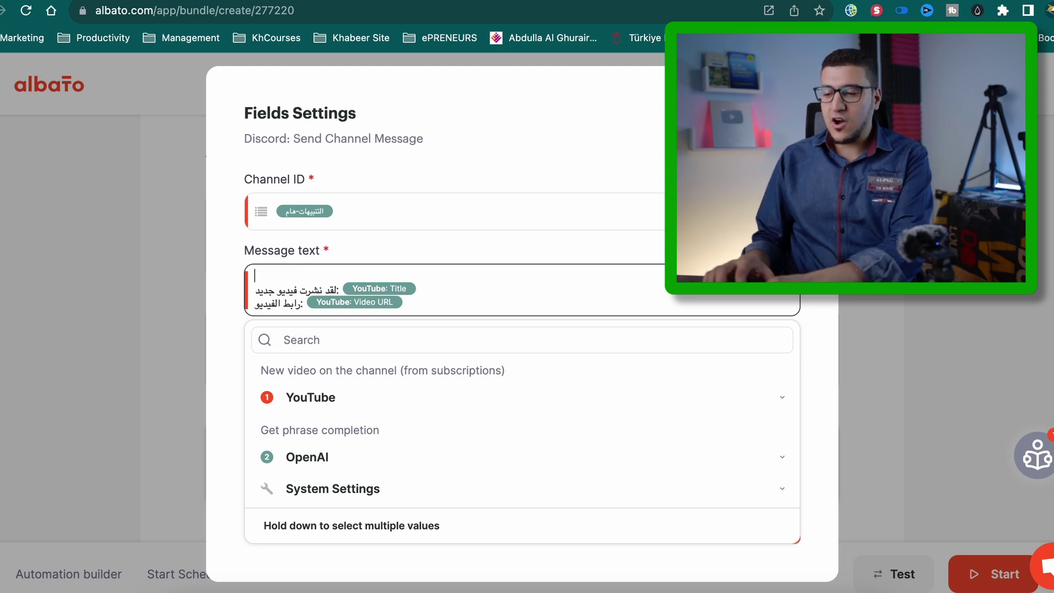
{"action": "left_click", "coordinate": [314, 466]}
{"action": "scroll", "coordinate": [320, 467], "scroll_direction": "down", "scroll_amount": 2}
{"action": "left_click", "coordinate": [346, 407]}
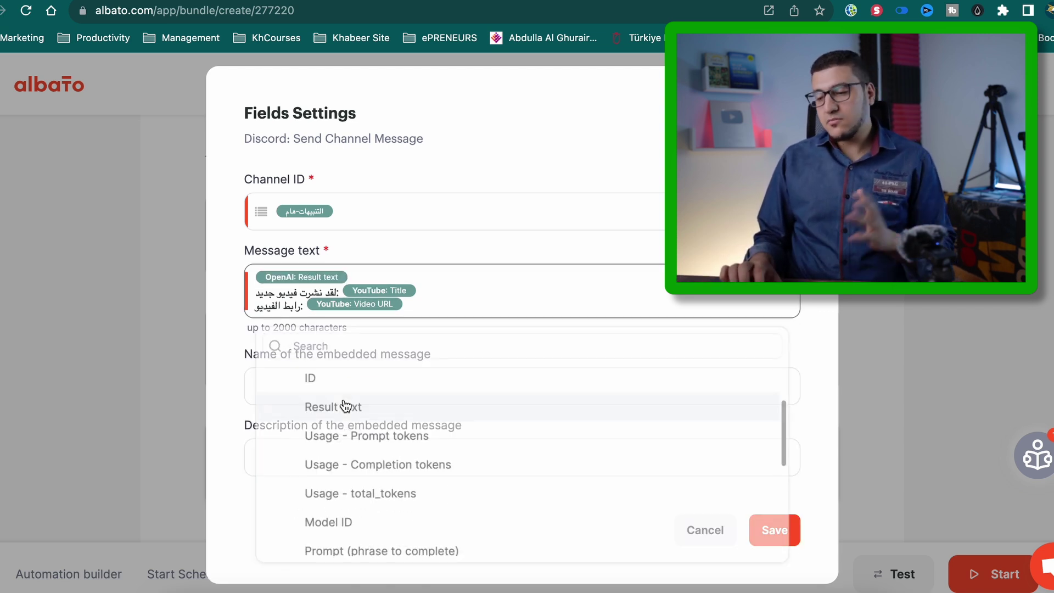